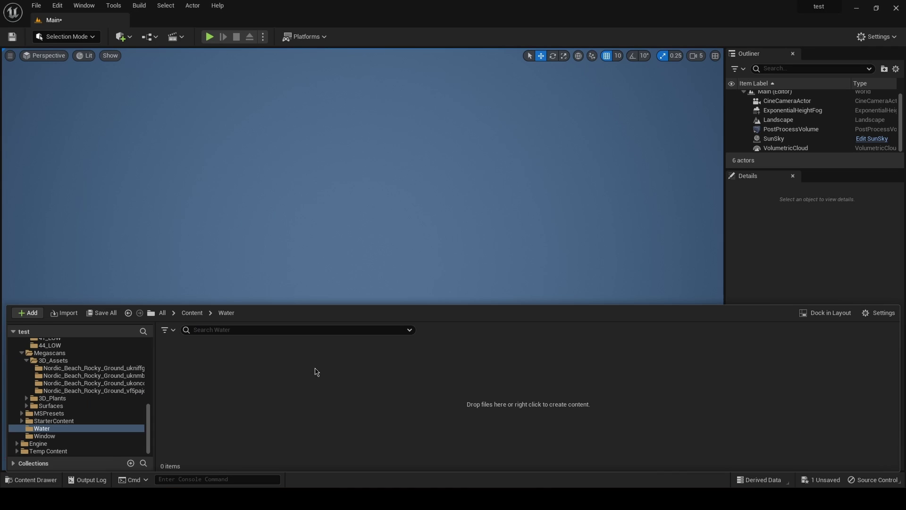
Create a material named Water in the Water folder and open it for editing
right_click(313, 370)
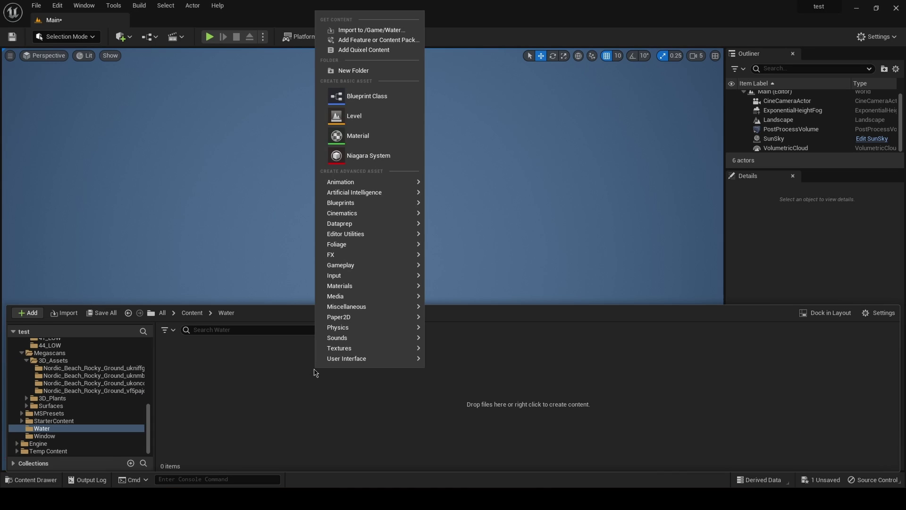
click(381, 129)
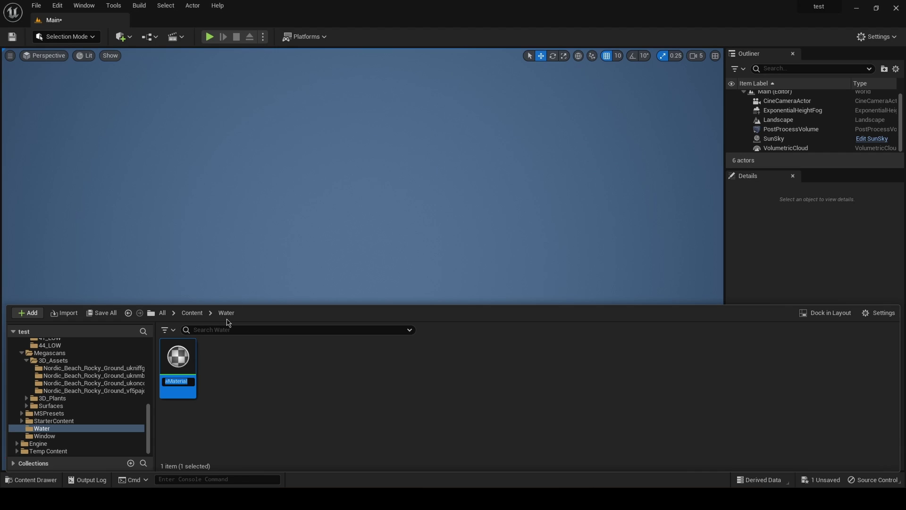
text(W)
key(Return)
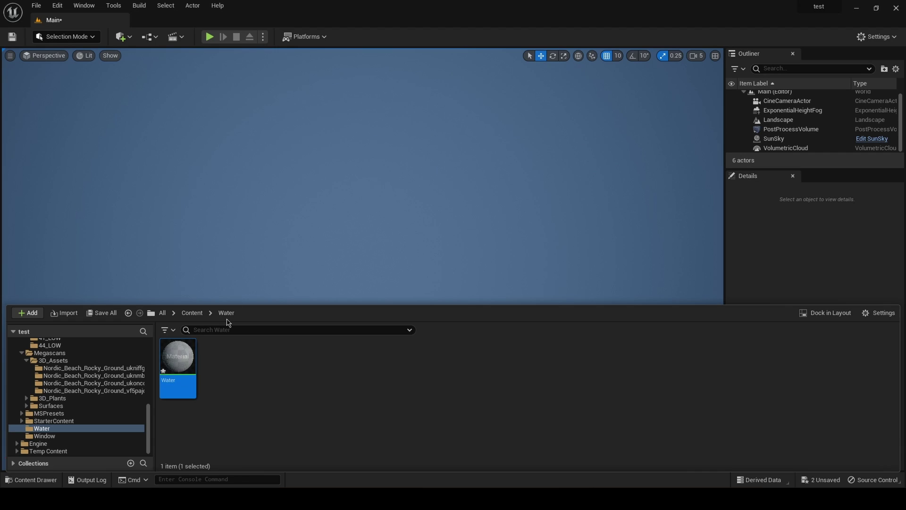
double_click(187, 358)
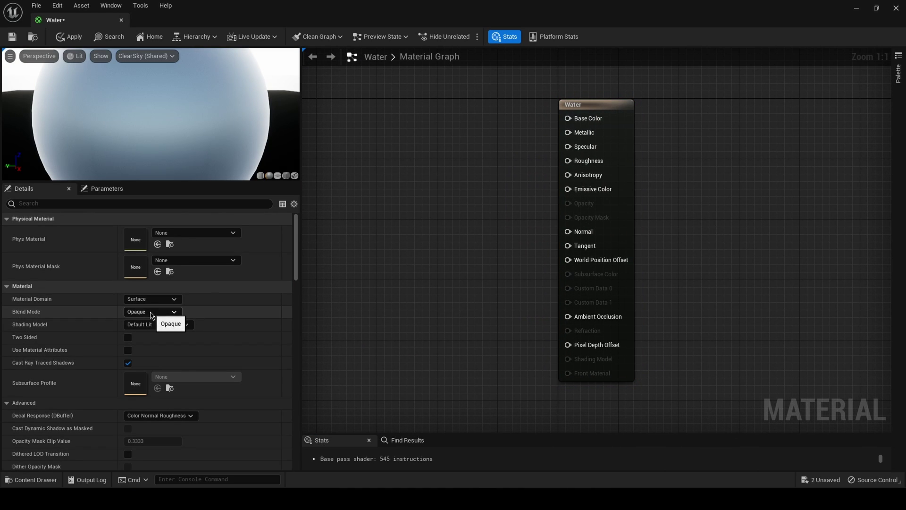
Set the material's blend mode to Translucent and make it two-sided
click(152, 313)
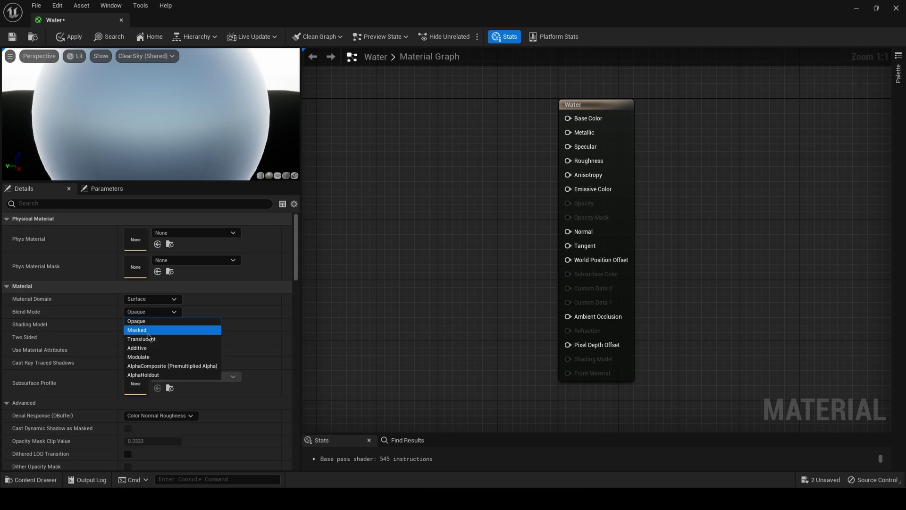
click(140, 326)
Set the material's translucency lighting mode to Surface ForwardShading
scroll(219, 320, down, 12)
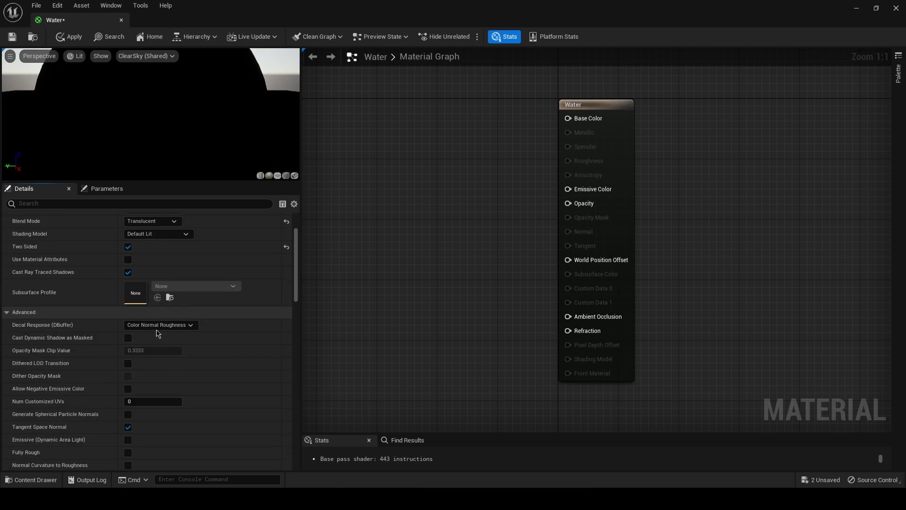
scroll(218, 323, down, 5)
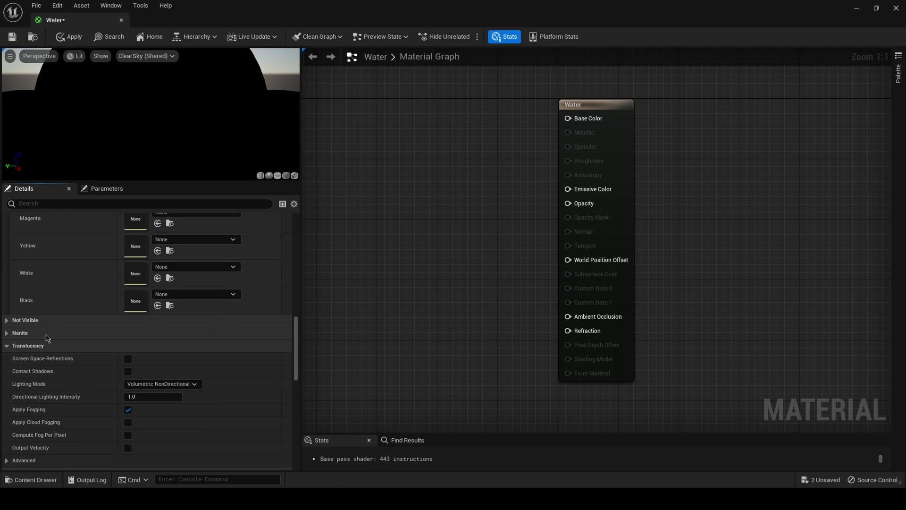
scroll(113, 361, down, 1)
click(159, 369)
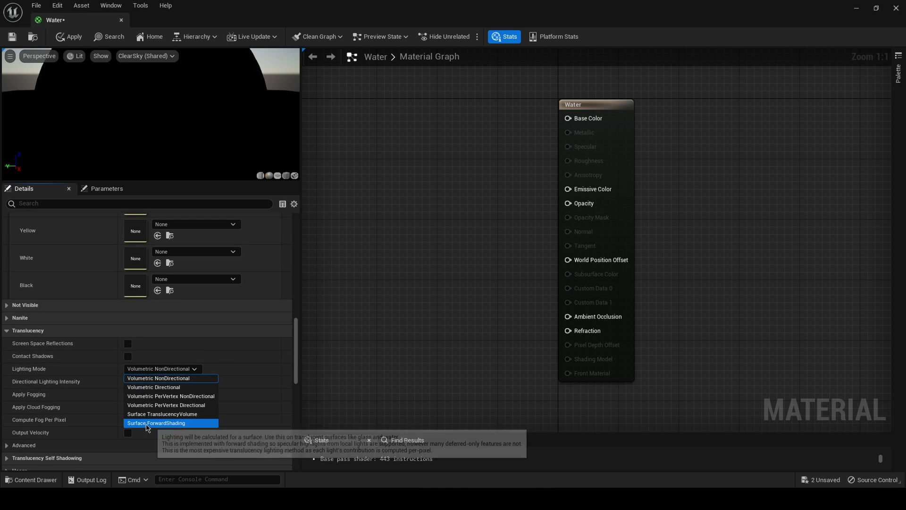
click(148, 423)
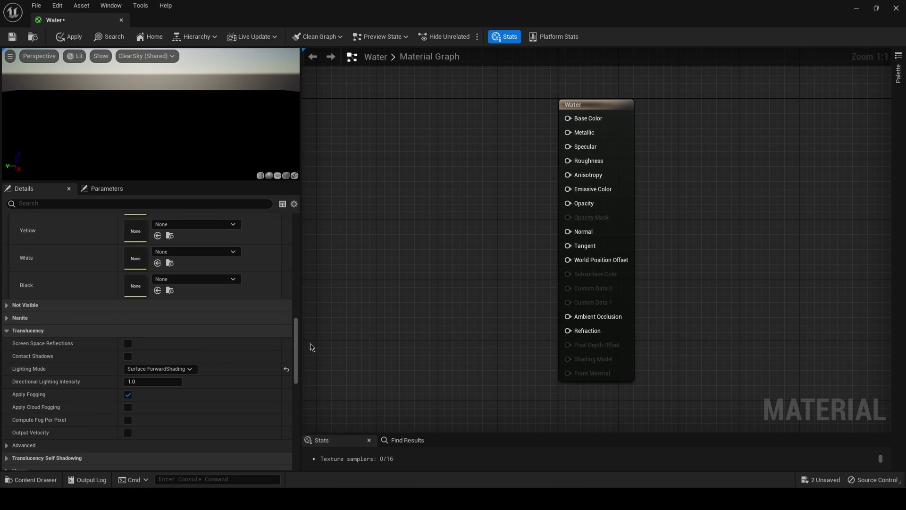
drag(297, 324, 296, 218)
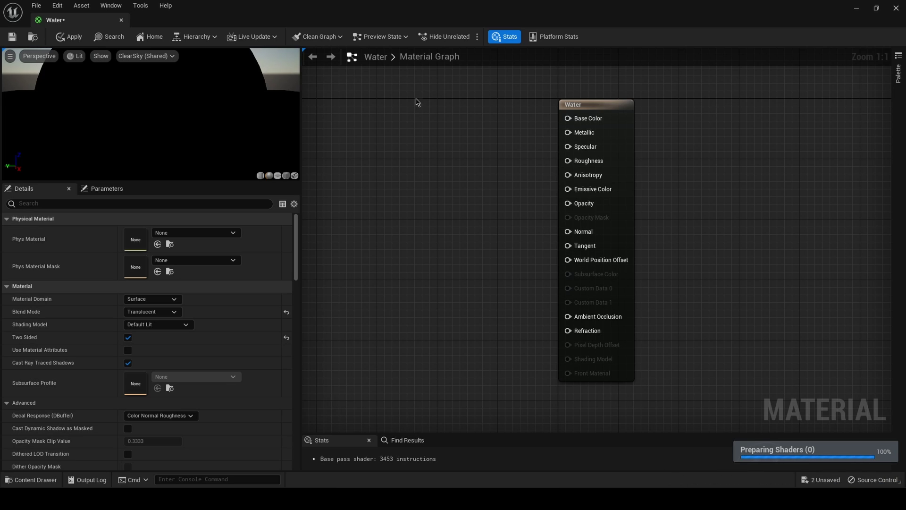
Add a Constant3Vector node to the material graph and connect it to Base Color
click(416, 103)
drag(513, 114, 569, 118)
drag(446, 149, 416, 117)
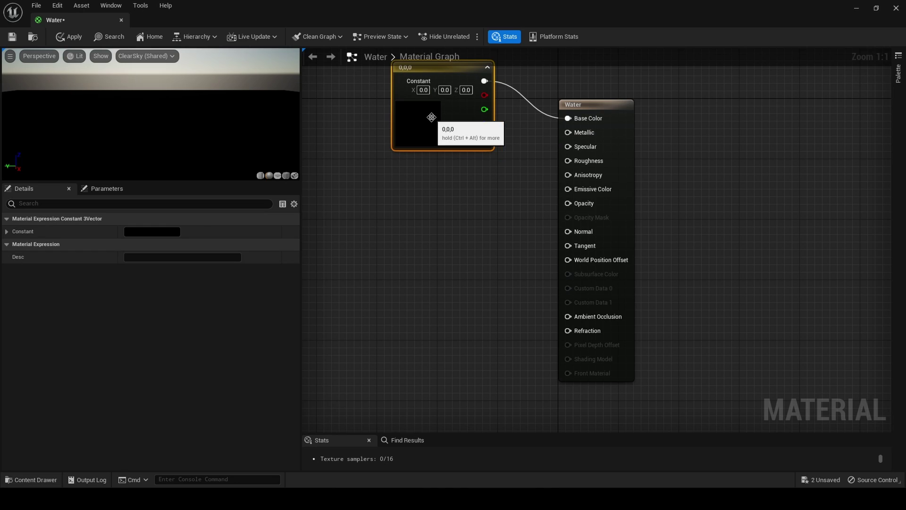
Set the three-component constant's colour to a very dark blue with red 0, green 0 and blue 0.01
click(152, 231)
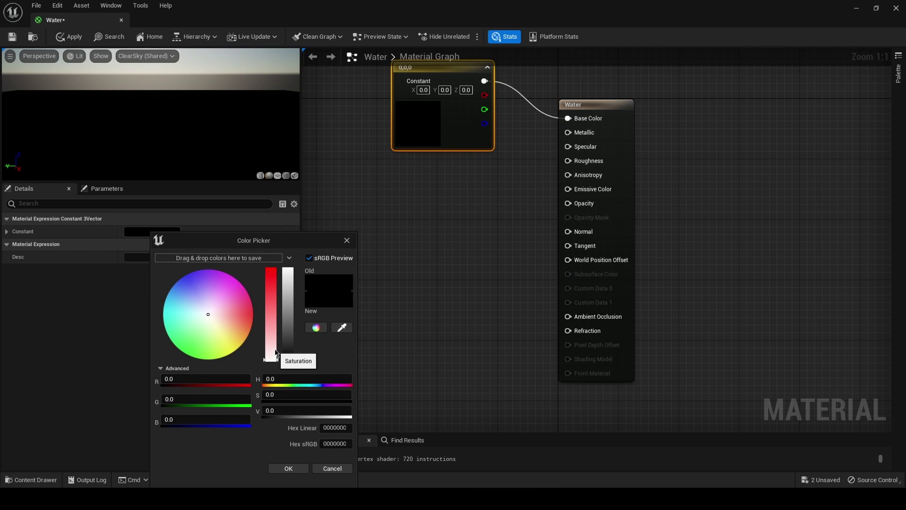
click(294, 397)
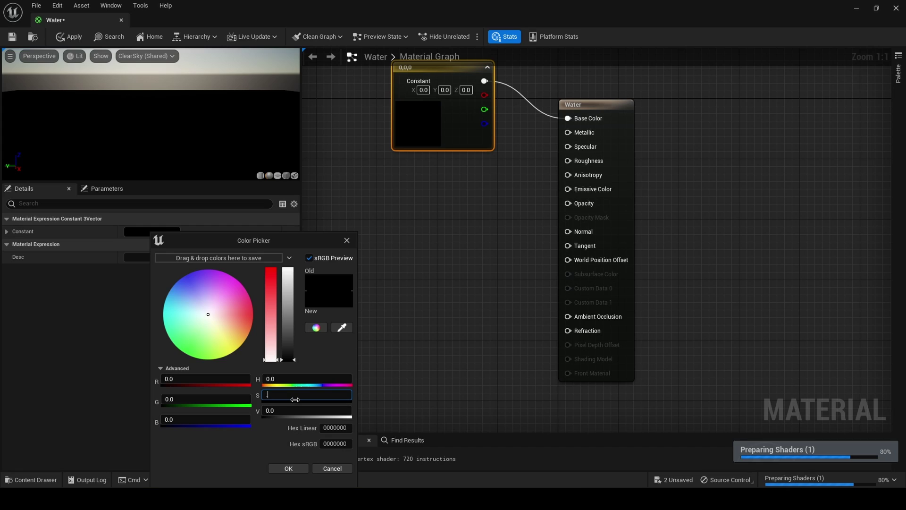
text(0.5)
key(Return)
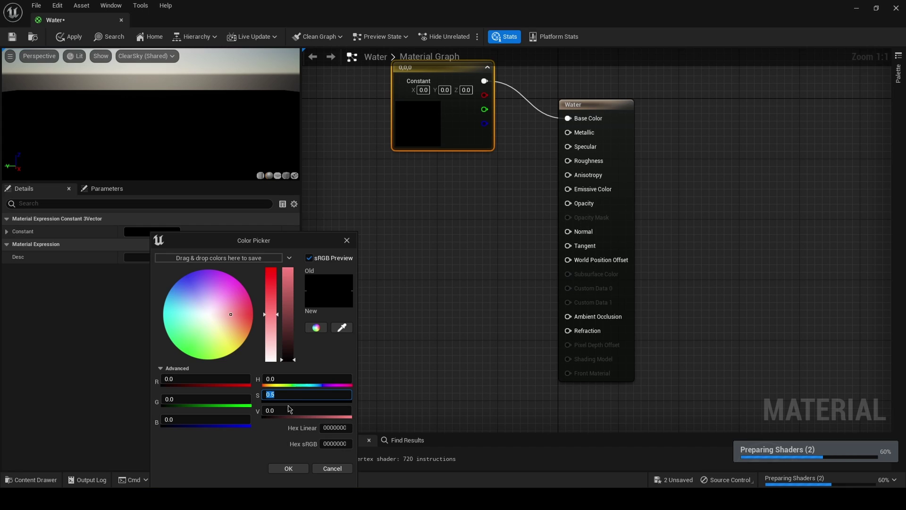
click(193, 421)
text(.)
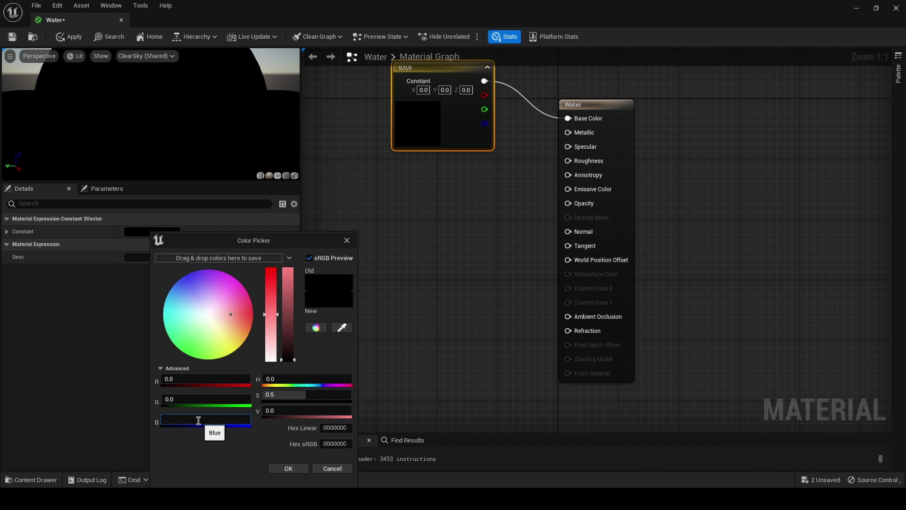
text(1)
key(Return)
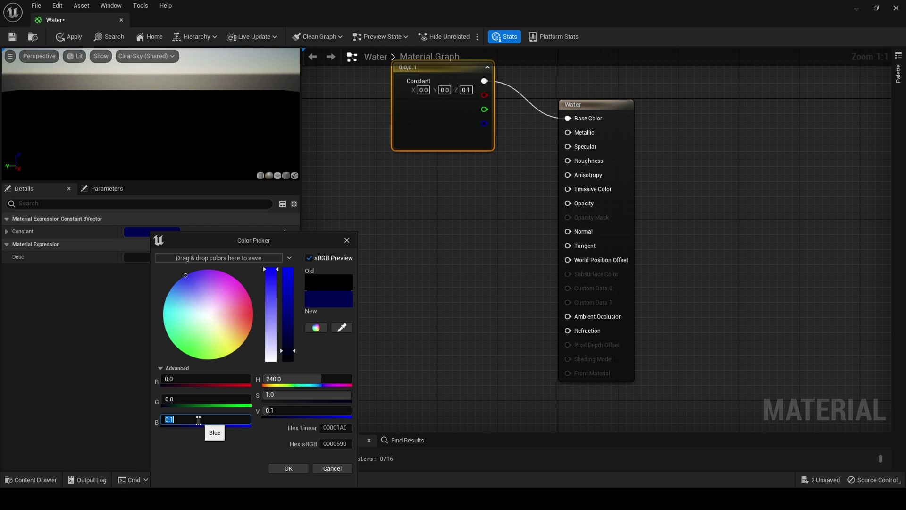
text(.01)
key(Return)
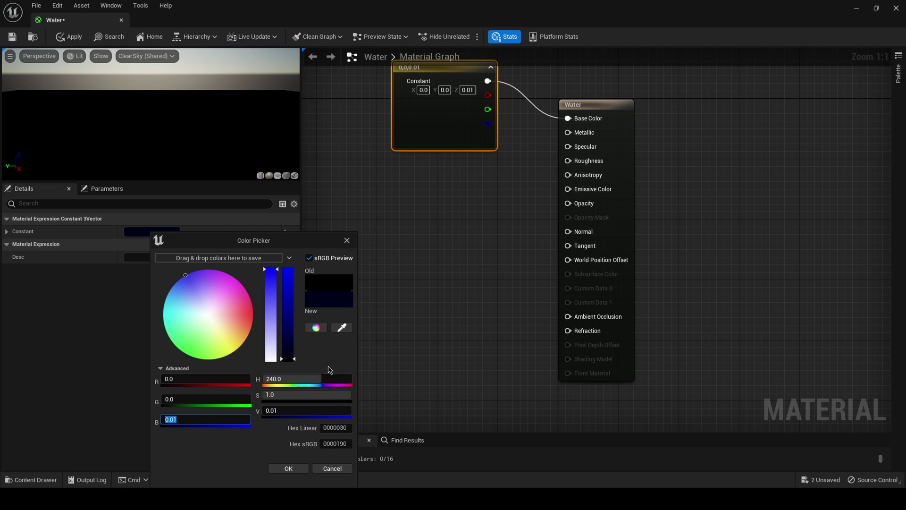
click(289, 467)
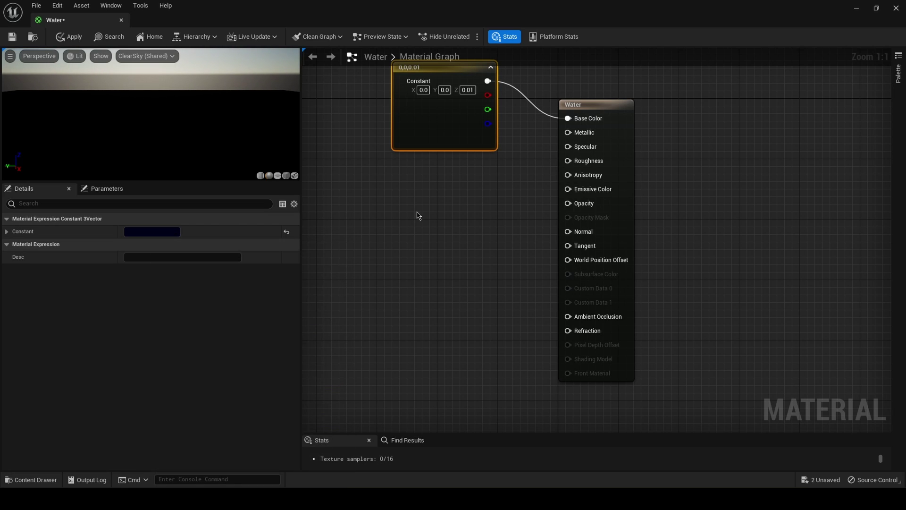
Add four scalar Constant nodes in a column below the colour node
click(417, 195)
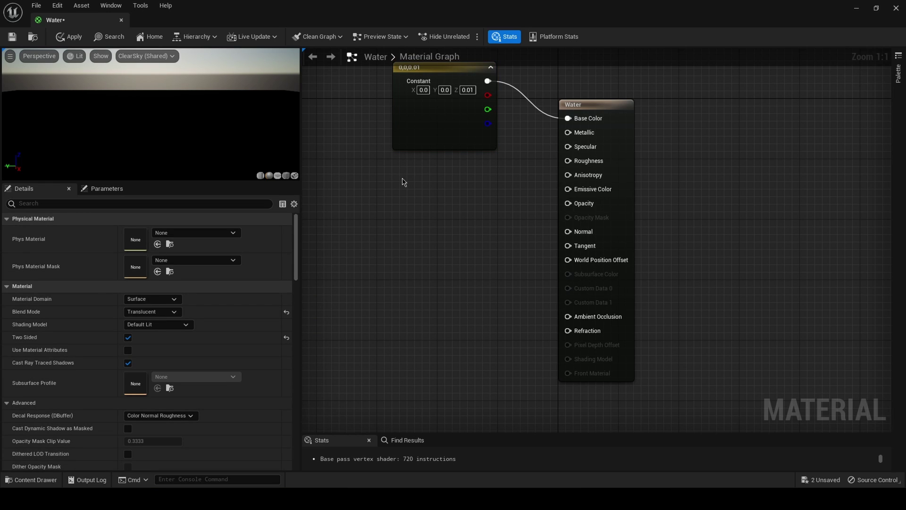
click(405, 183)
click(410, 228)
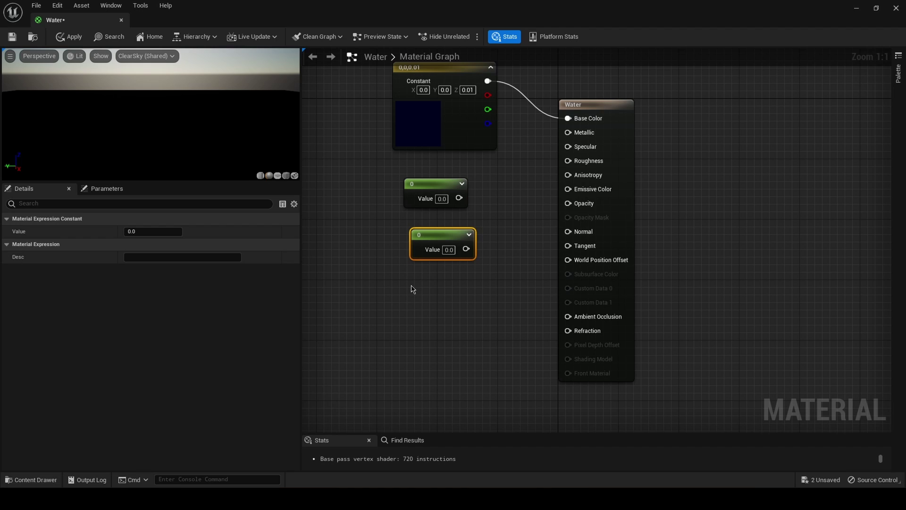
click(413, 289)
click(423, 368)
Convert the colour constant to a parameter named Colour
right_drag(412, 102, 418, 143)
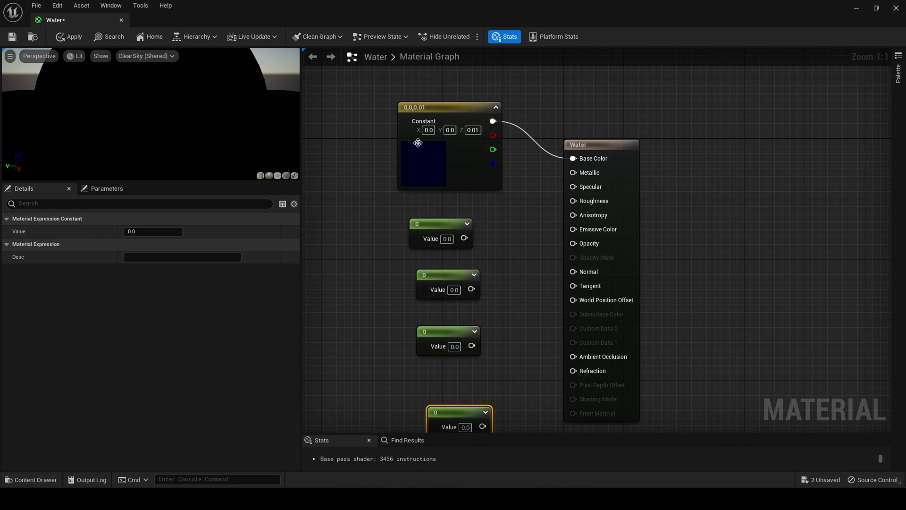
click(425, 108)
right_click(424, 106)
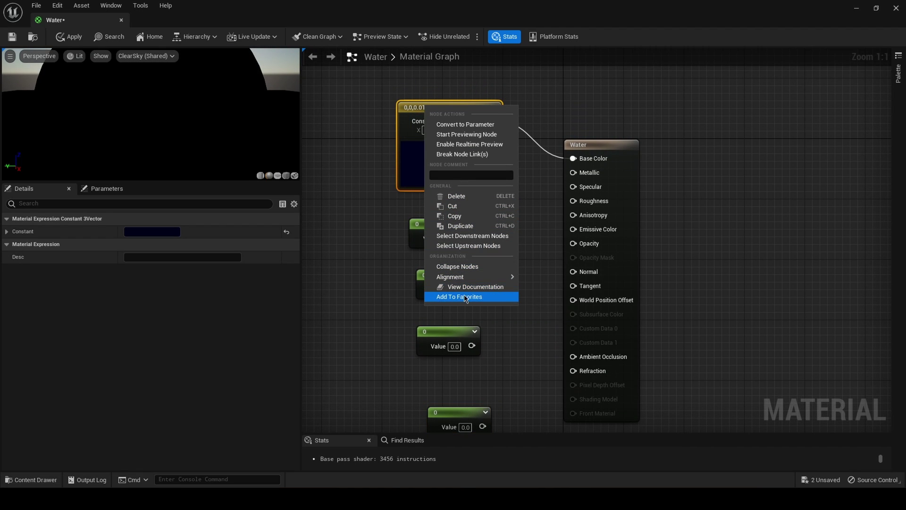
click(462, 124)
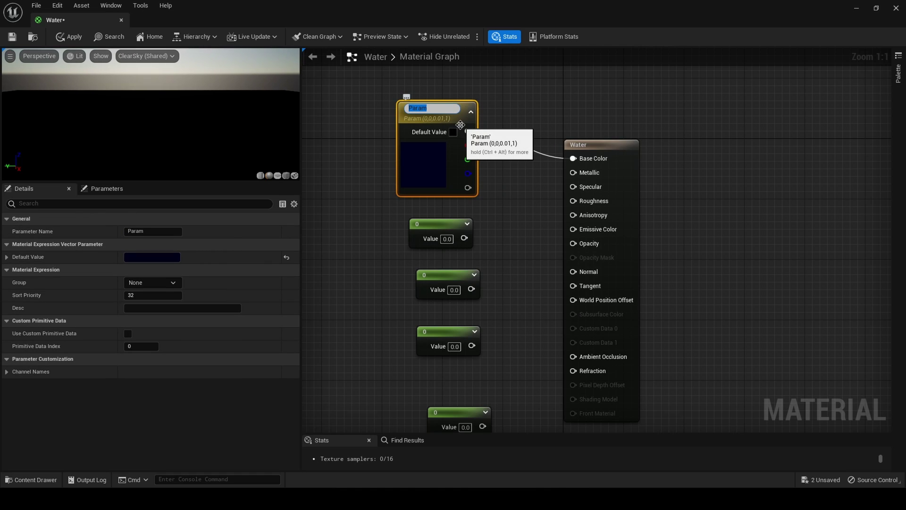
text(C)
text(olour)
Convert the four scalar constants to parameters named Specular, Roughness, Opacity and Refraction, lined up below the Colour node
text(pecular)
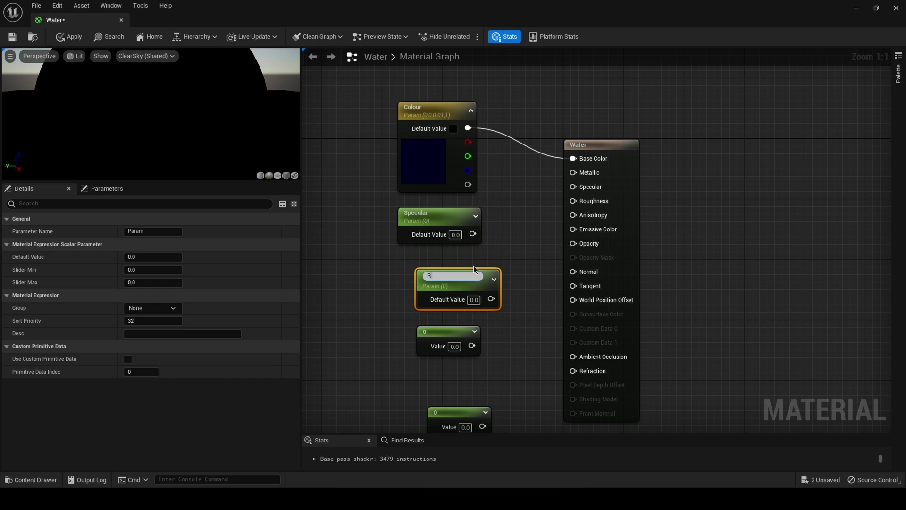
text(oug)
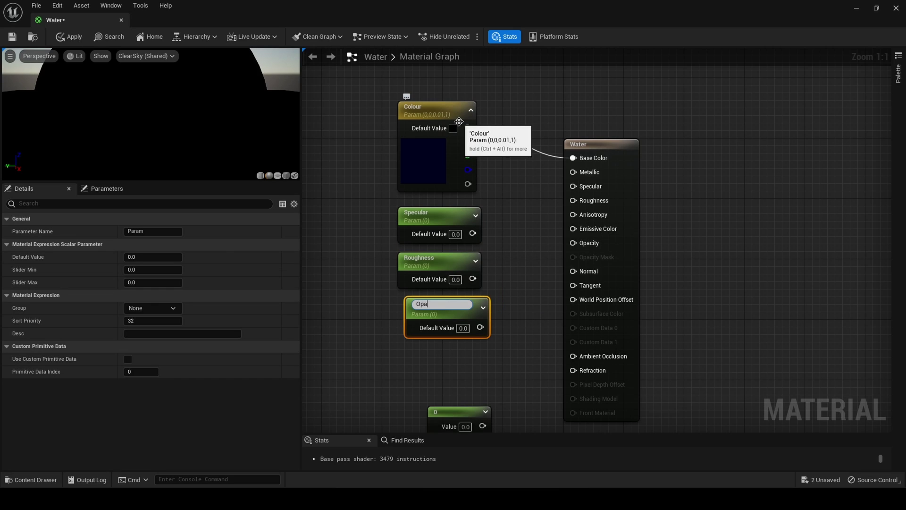
text(ac)
text(ity)
key(Return)
text(Refr)
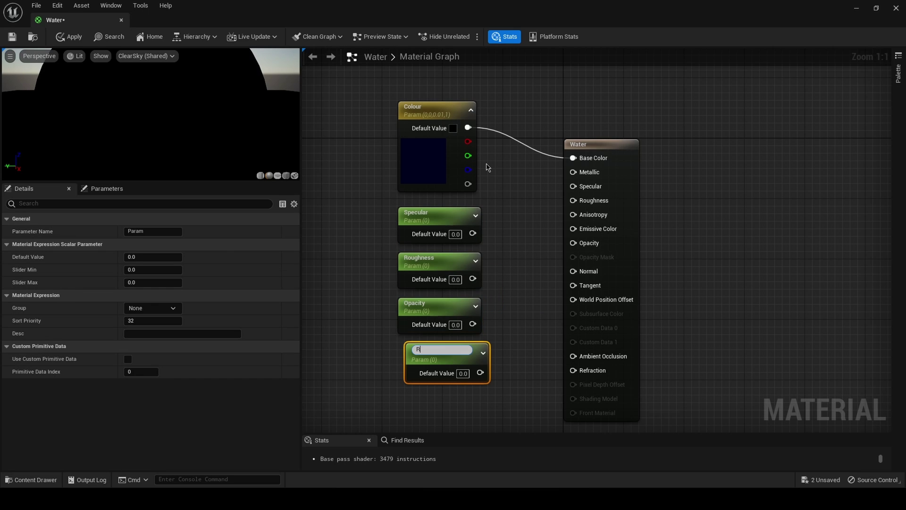
click(496, 273)
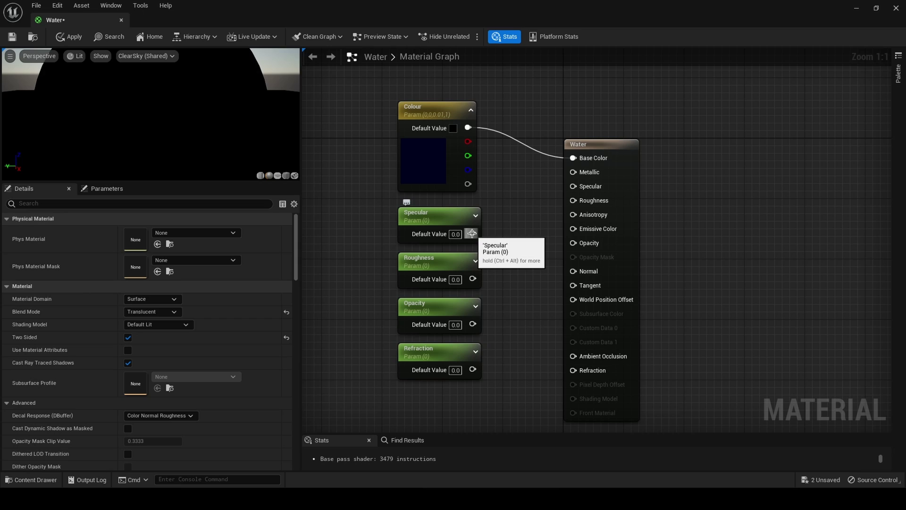
Connect the Specular parameter to the material's Specular input and set its default value to 1
drag(472, 233, 590, 187)
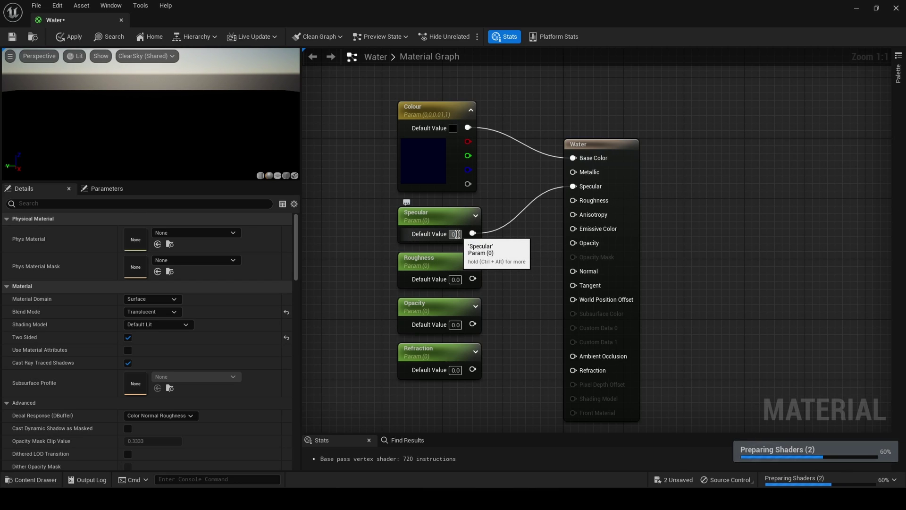
click(456, 234)
text(1)
key(Return)
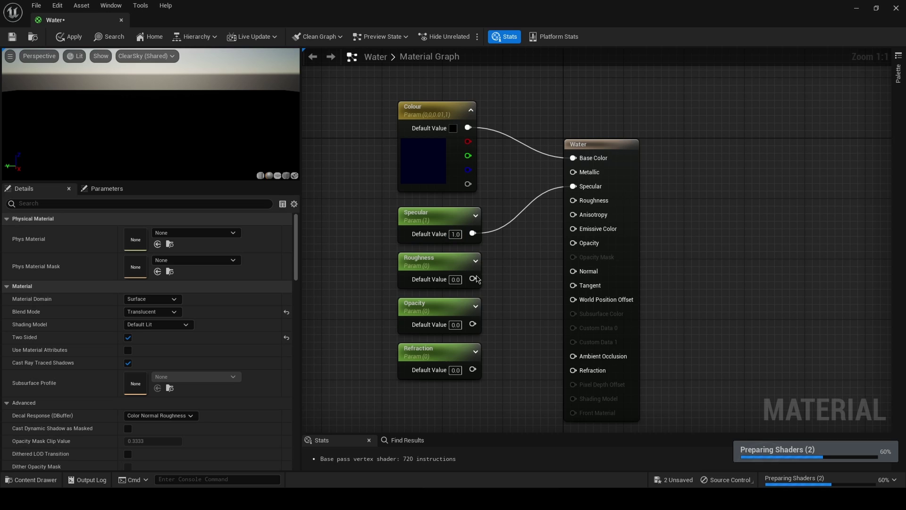
Connect the Roughness parameter to the material's Roughness input and set its default value to 0.01
drag(472, 279, 577, 200)
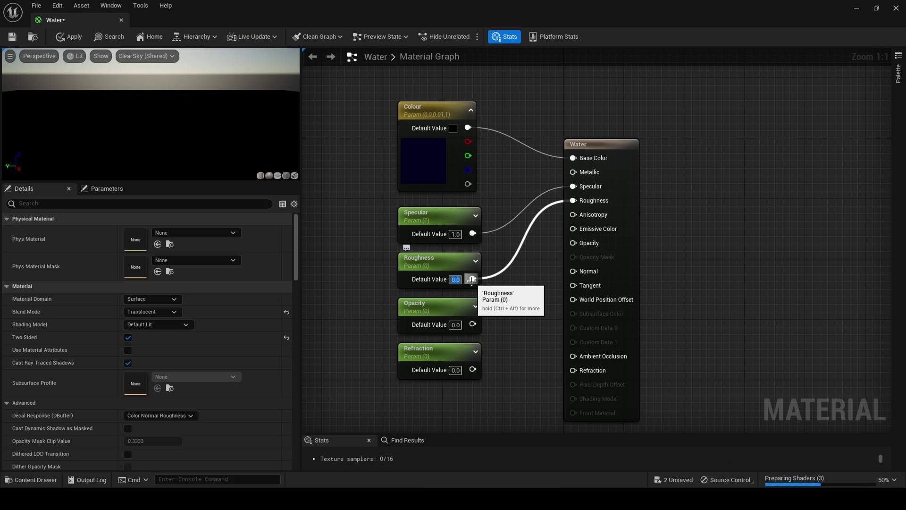
text(0.01)
key(Return)
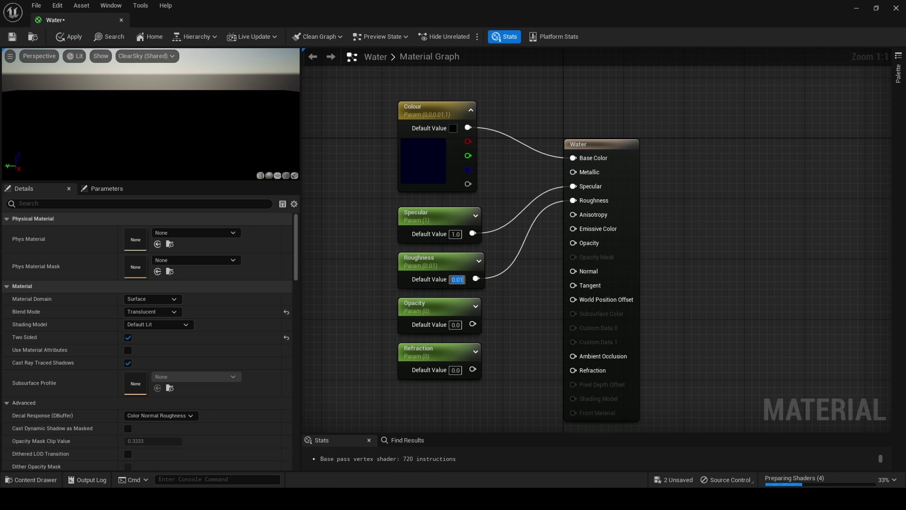
Connect the Opacity parameter to the material's Opacity input and set its default value to 0.3
drag(473, 324, 574, 242)
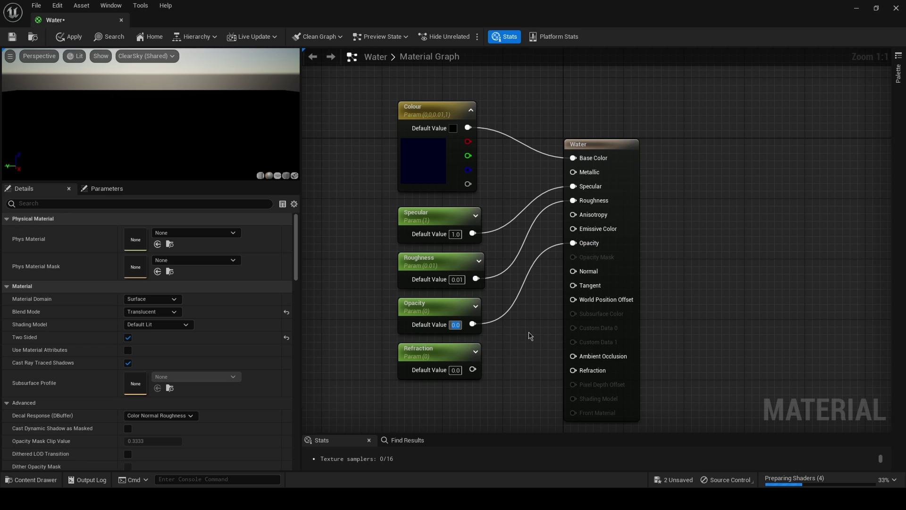
text(.3)
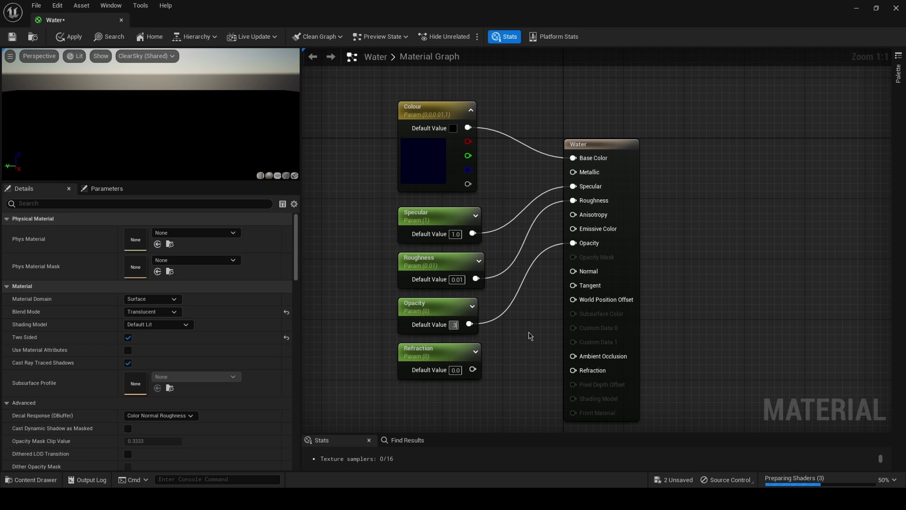
key(Return)
Connect the Refraction parameter to the material's Refraction input with a default value of 1.33, and save the material
drag(473, 370, 592, 372)
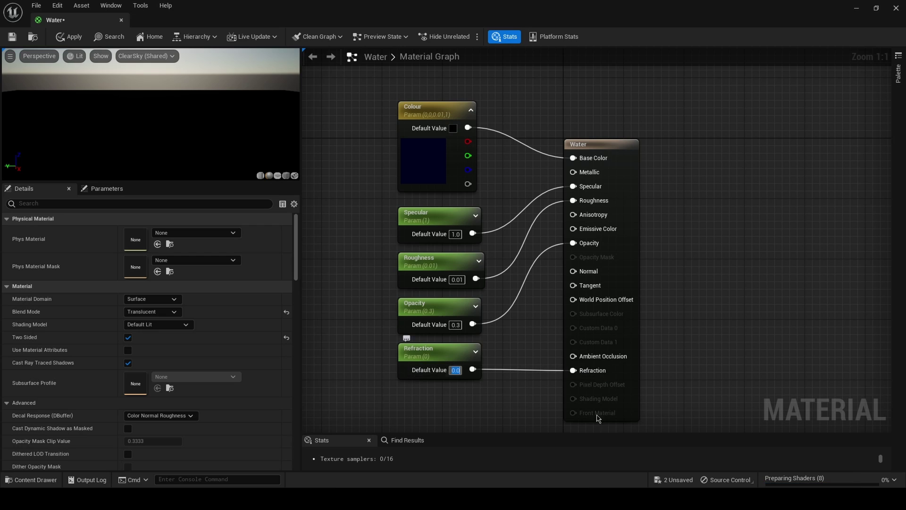
text(1.33)
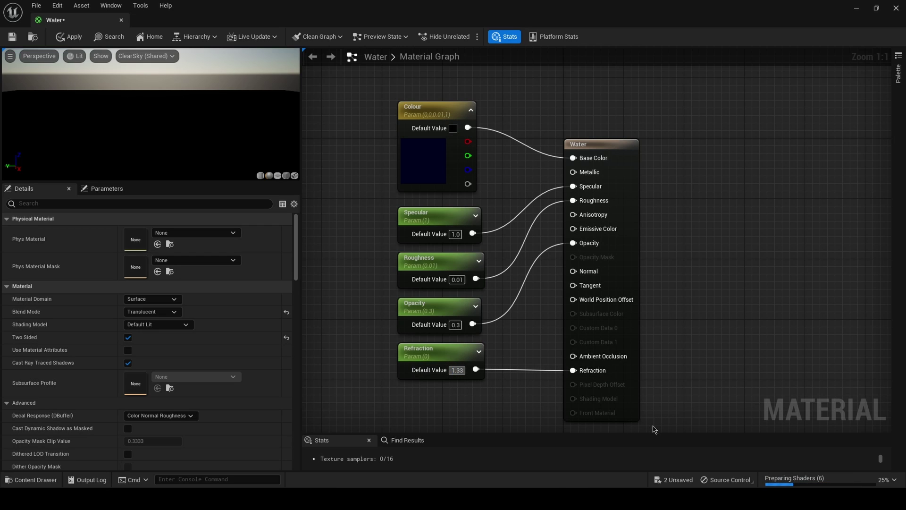
click(12, 37)
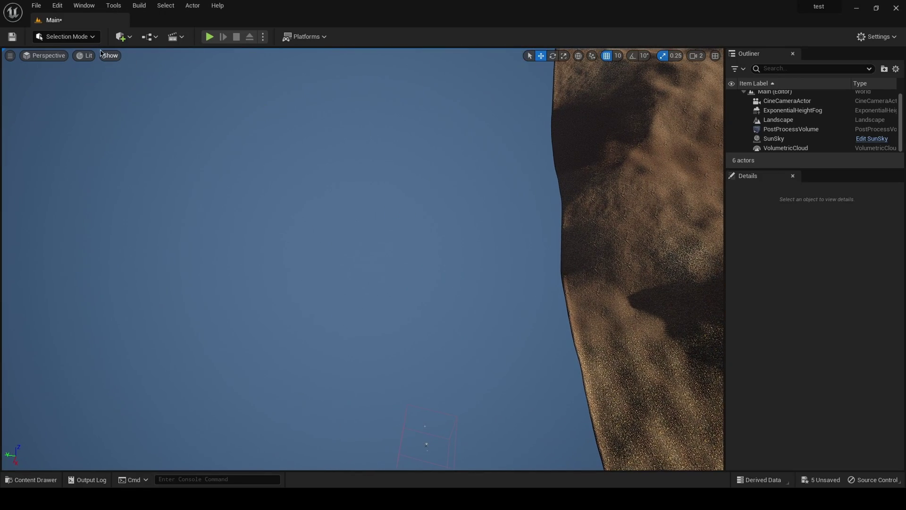
Switch the editor to Modeling mode and search the plugins for "modeling" to check the Modeling Tools Editor Mode plugin
click(90, 38)
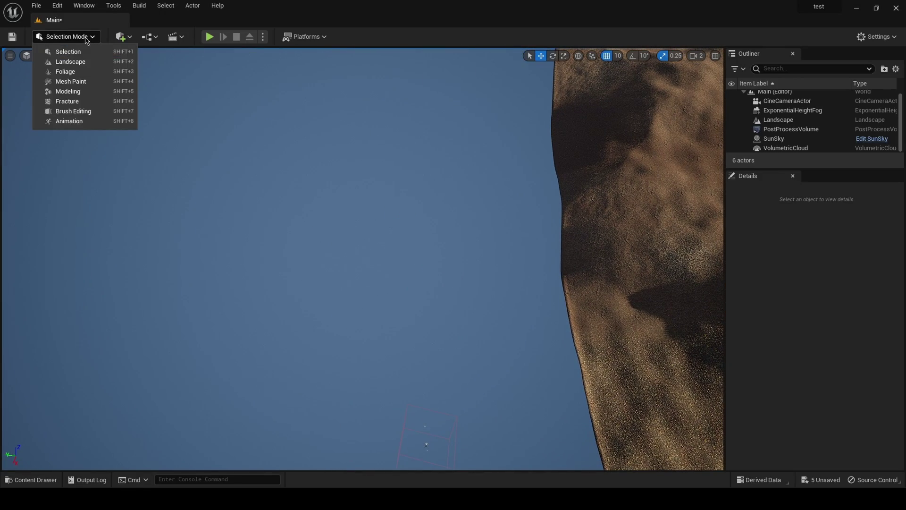
click(66, 92)
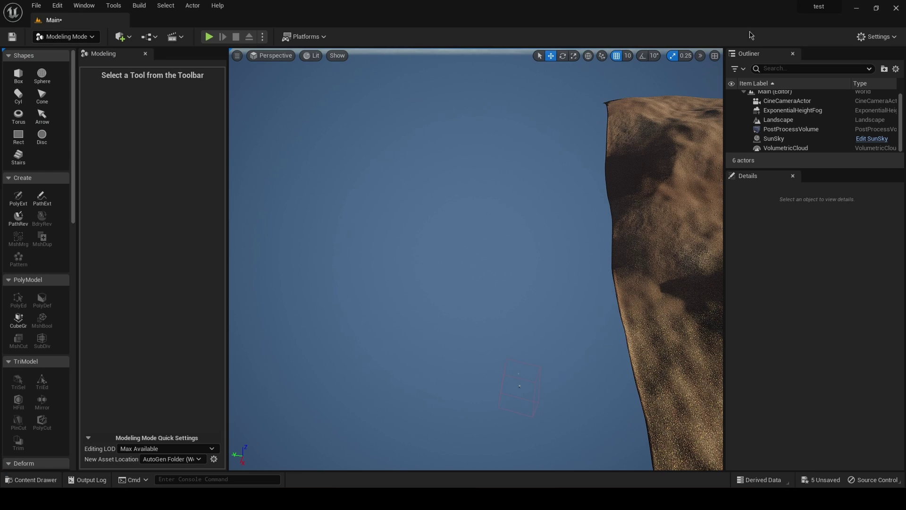
click(877, 36)
click(812, 88)
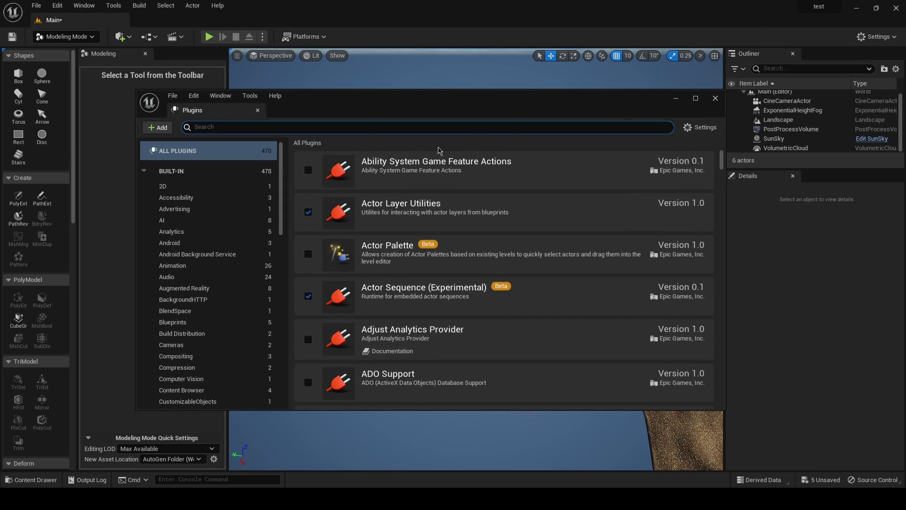
text(mo)
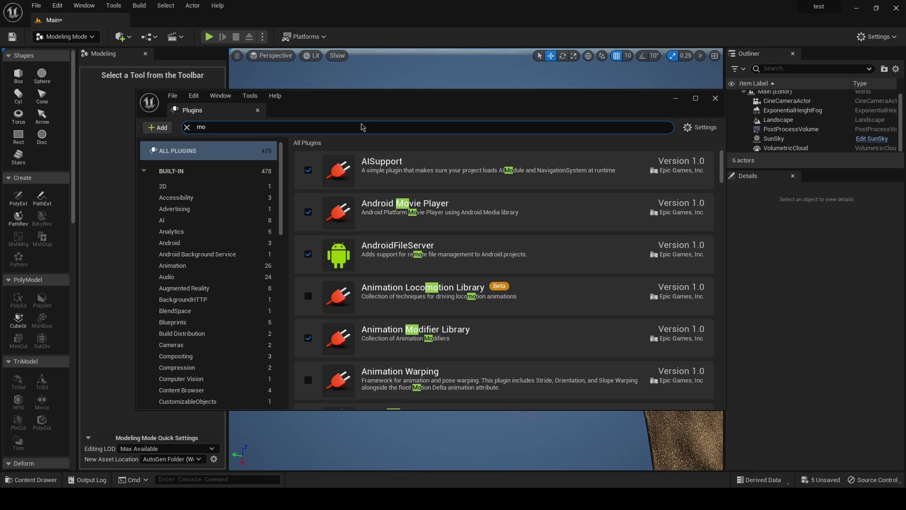
text(deling)
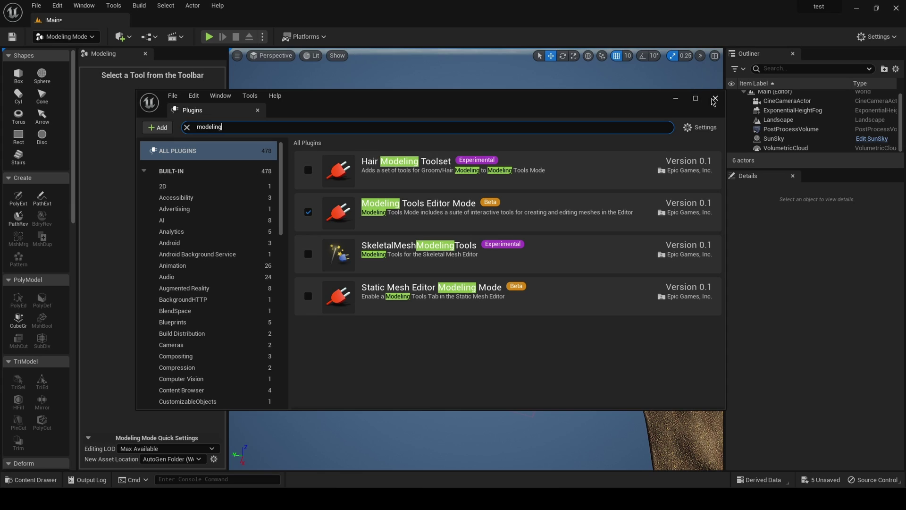
click(714, 100)
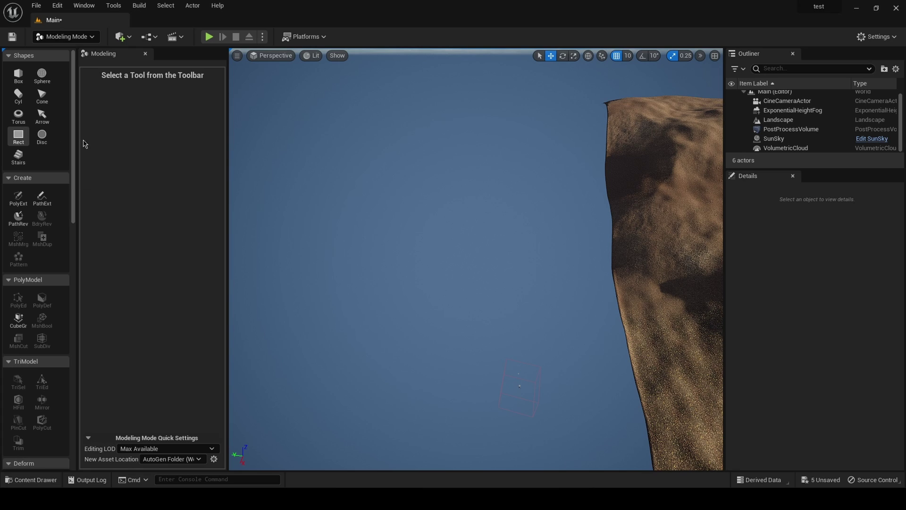
Create a 10000 by 10000 rectangle mesh in the scene and move it toward the landscape as the water surface
click(18, 137)
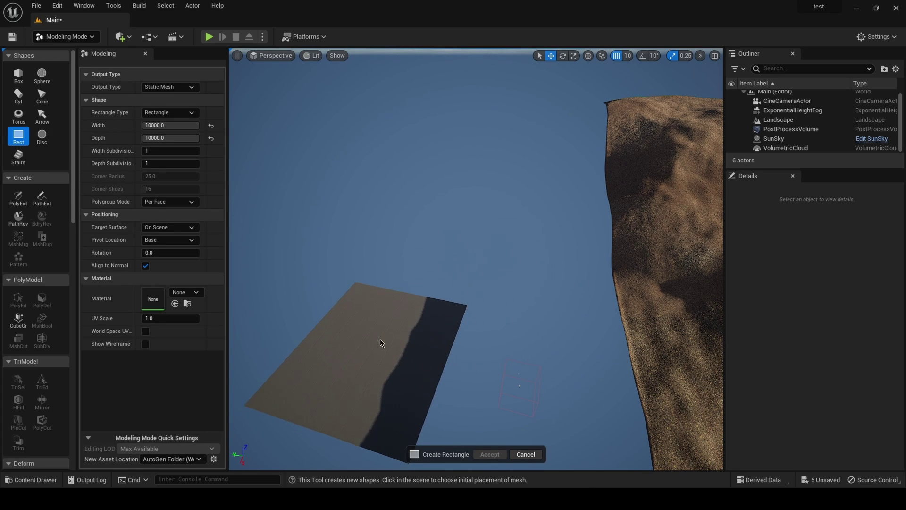
click(382, 337)
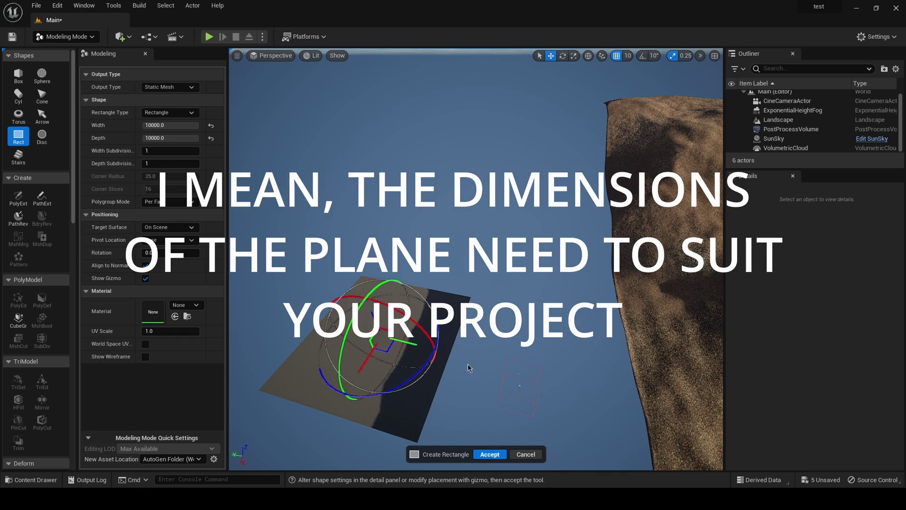
click(478, 455)
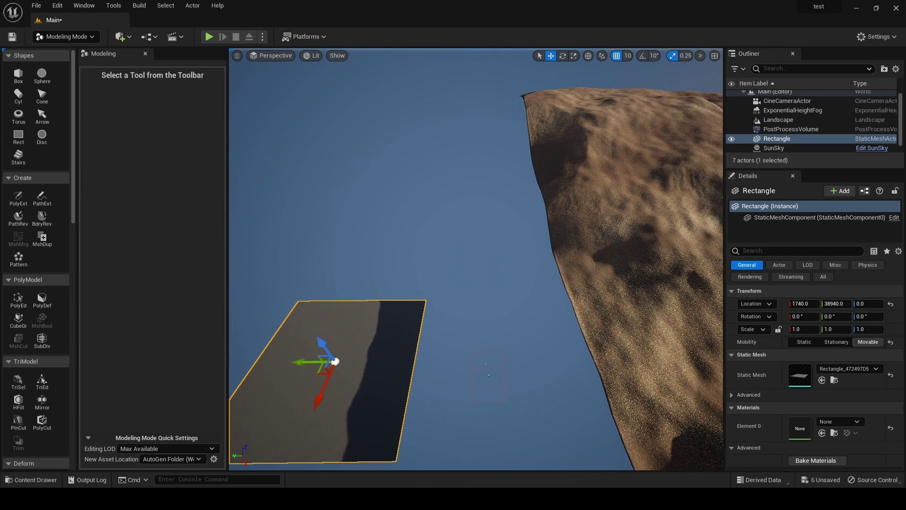
drag(314, 368, 667, 334)
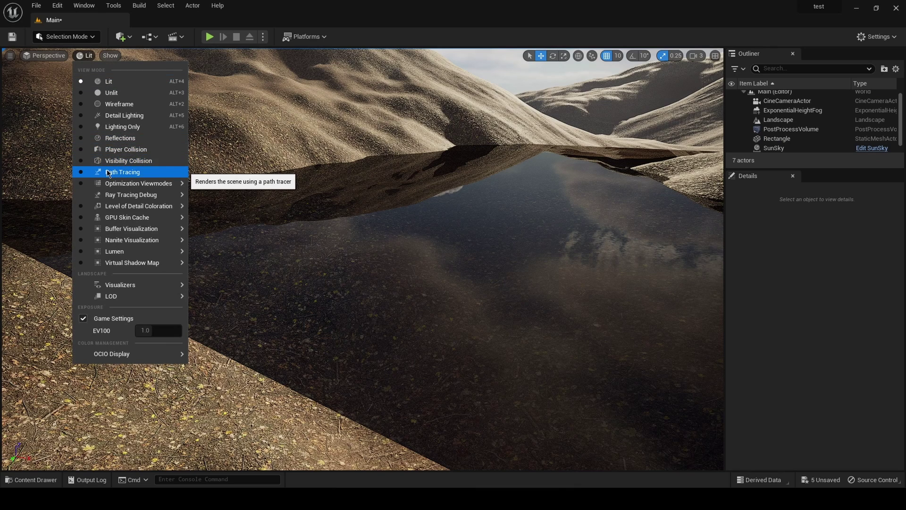
Preview the water surface with Path Tracing and return the viewport to Lit shading
mouse_move(391, 233)
right_down()
mouse_move(477, 174)
mouse_move(470, 222)
right_up()
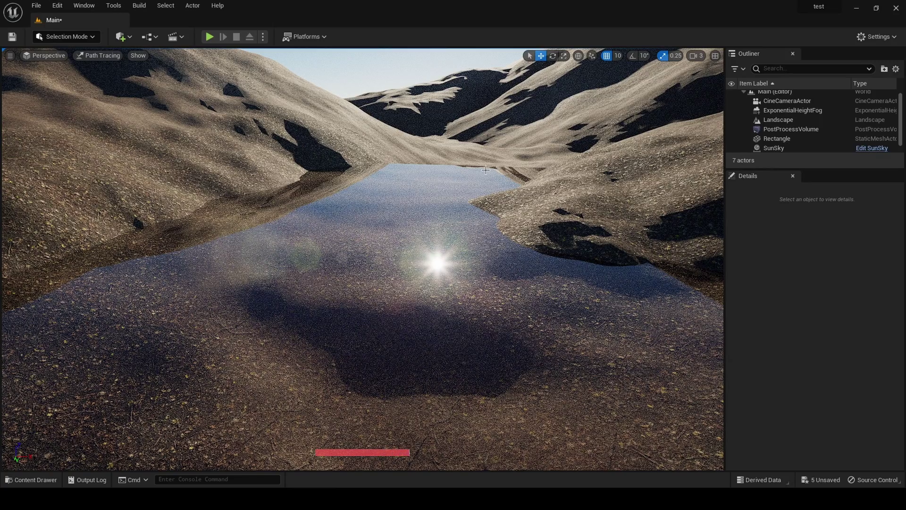
click(93, 58)
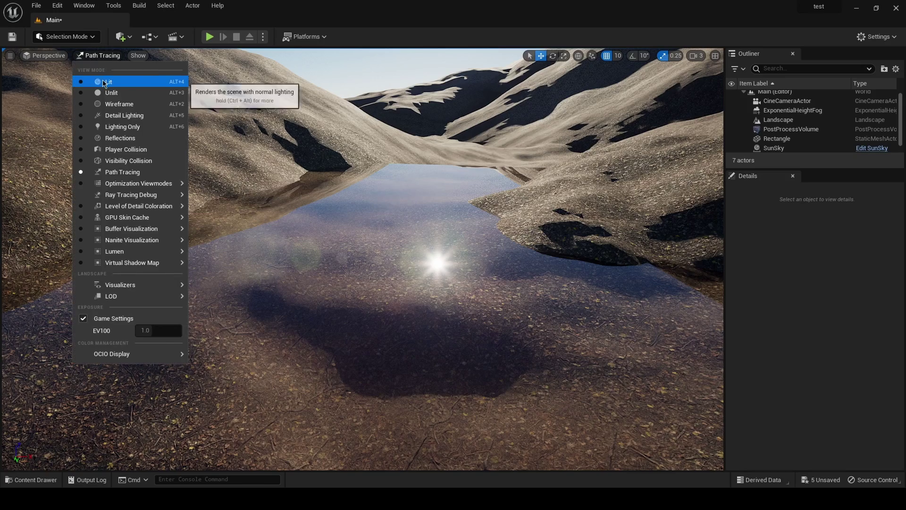
click(104, 79)
Open the Water material and examine how its parameter nodes connect to the material inputs
key(ctrl+space)
double_click(179, 368)
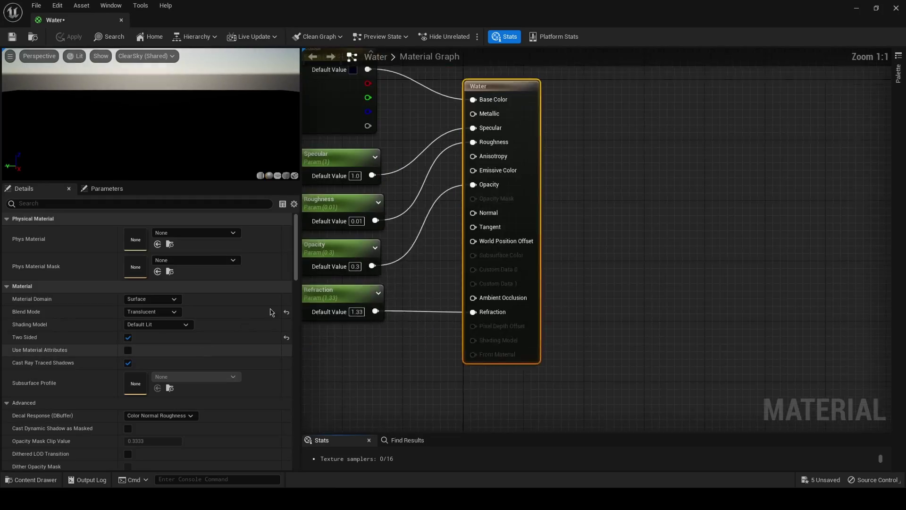
drag(569, 232, 507, 285)
click(522, 284)
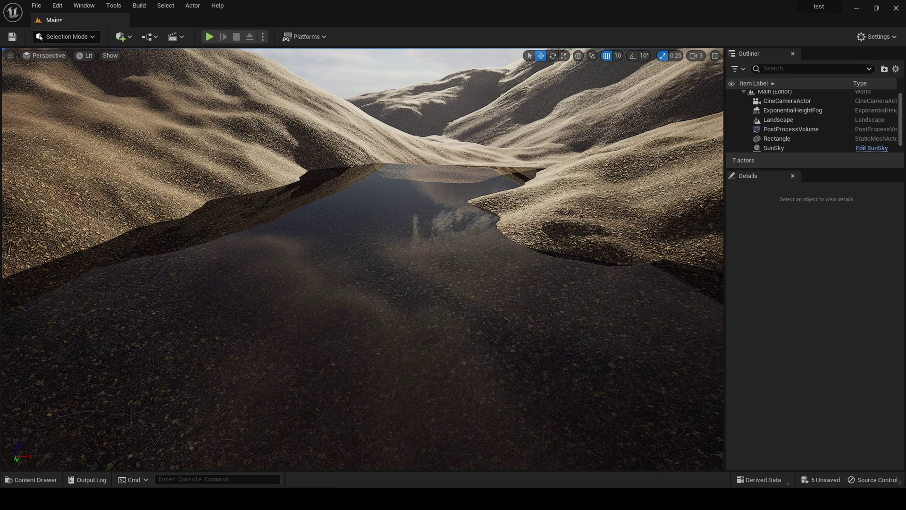
mouse_move(553, 491)
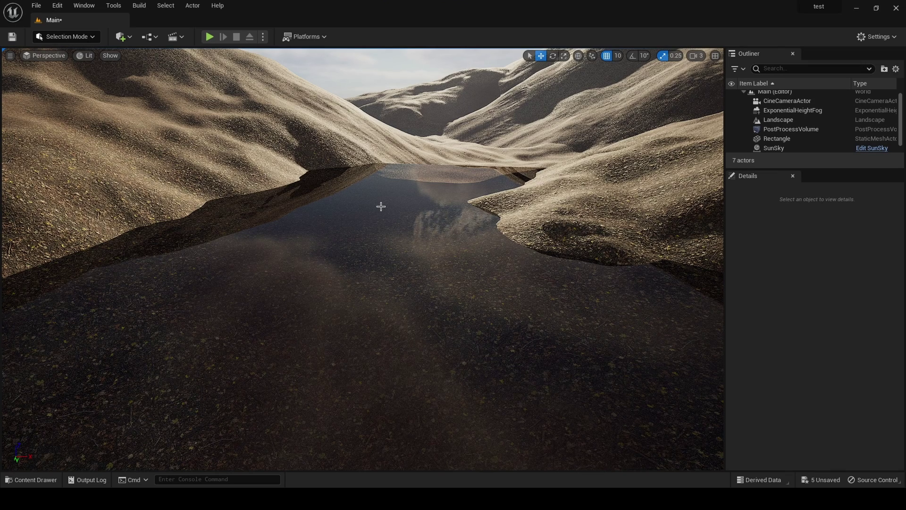
Subdivide the water rectangle in Modeling mode with a subdivision level of 4
click(434, 172)
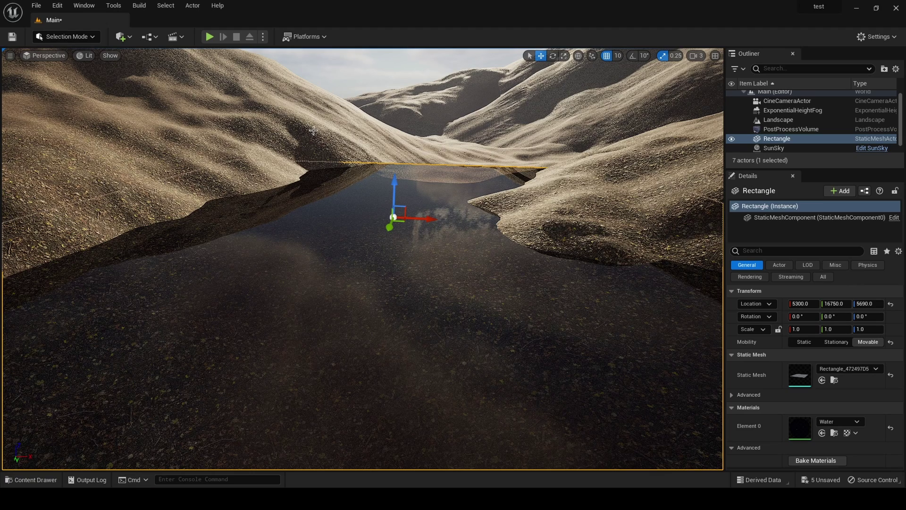
click(76, 37)
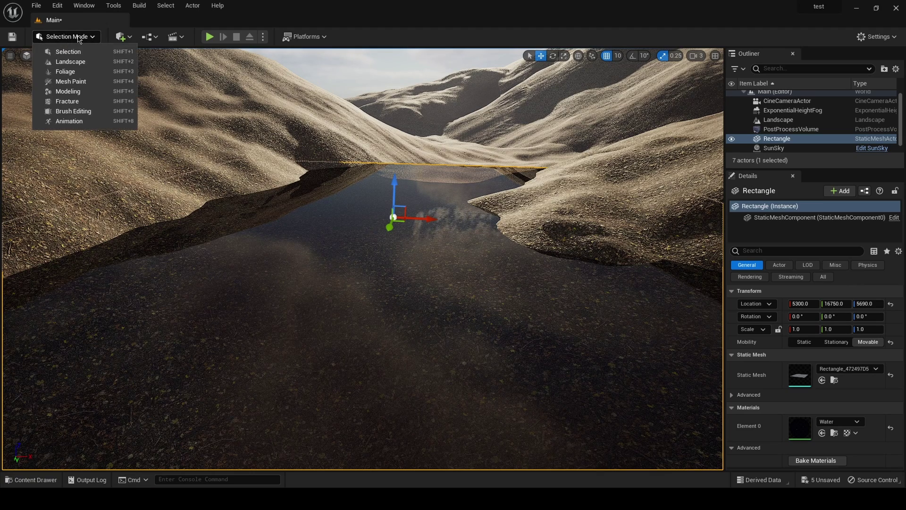
click(76, 91)
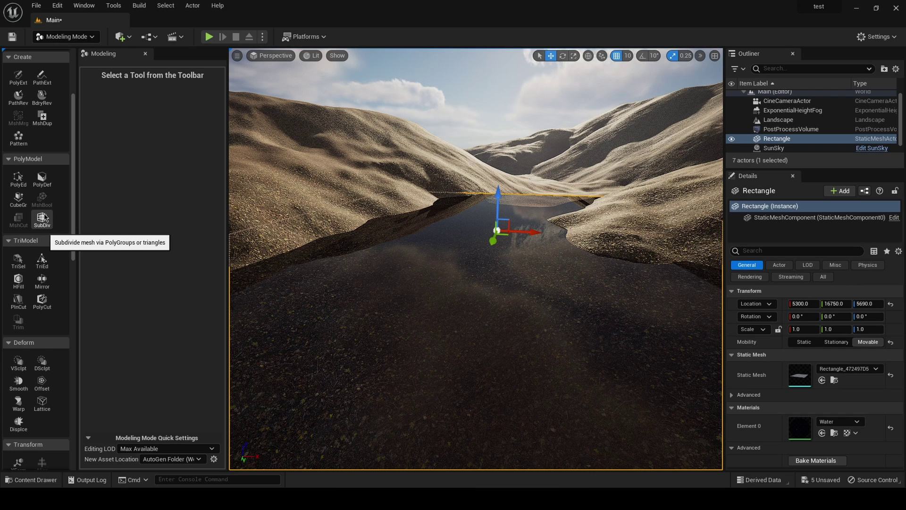
click(42, 218)
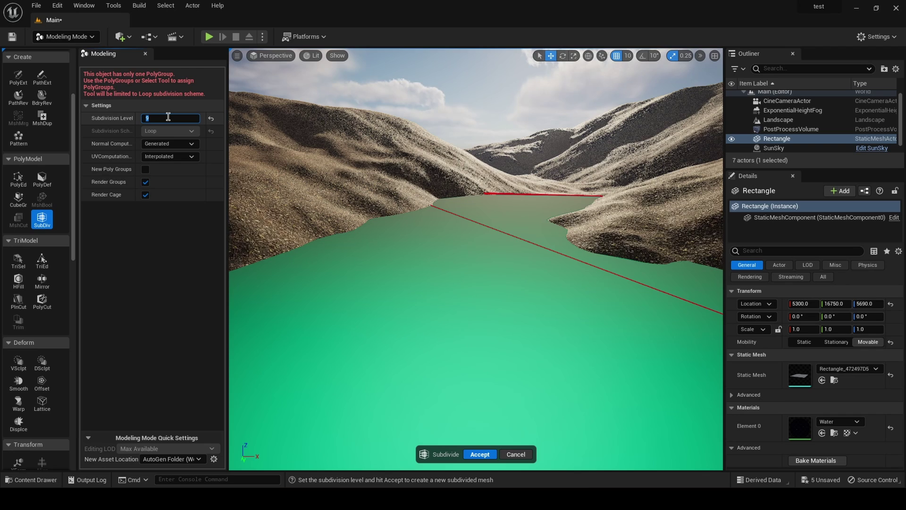
text(4)
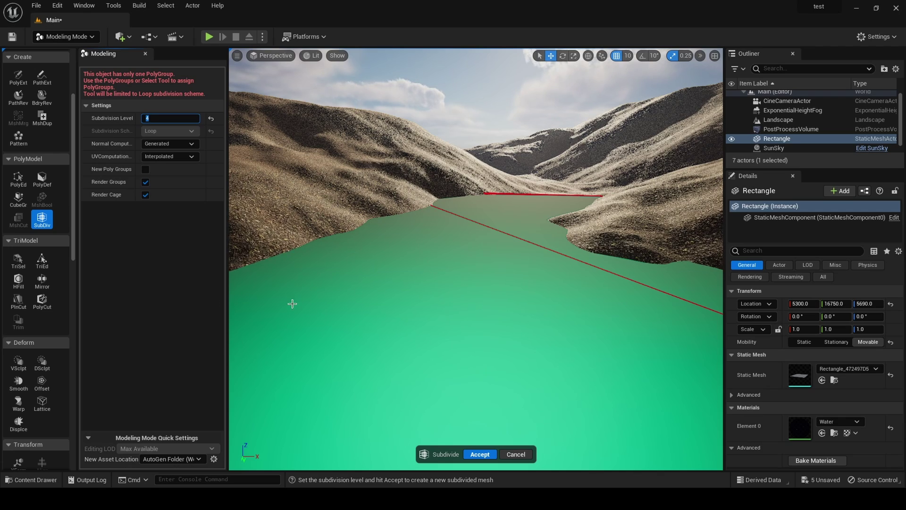
click(477, 454)
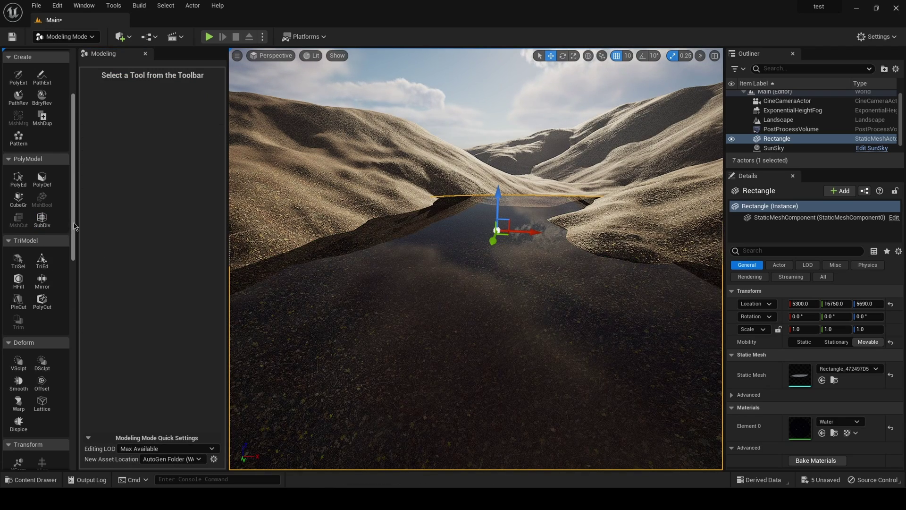
Start a Displace operation on the water rectangle using a Texture2D Map with water_d as the displacement map
scroll(74, 226, down, 5)
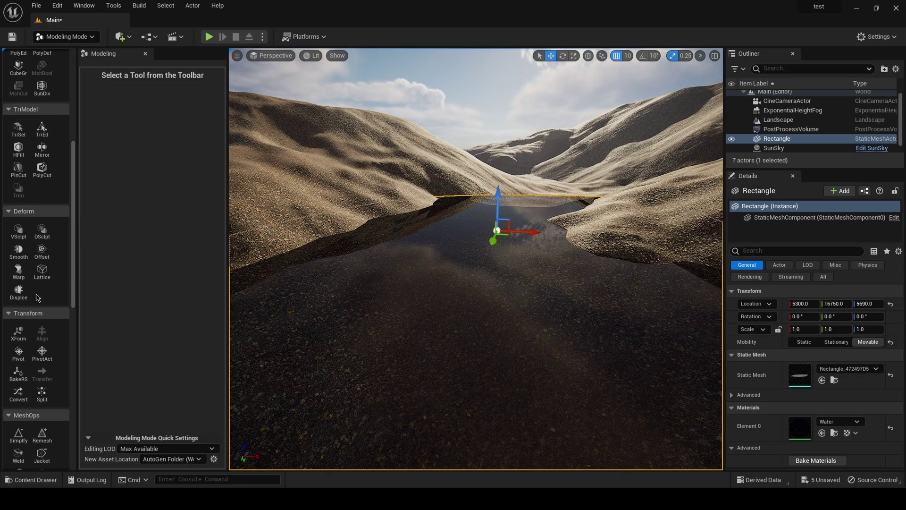
click(19, 292)
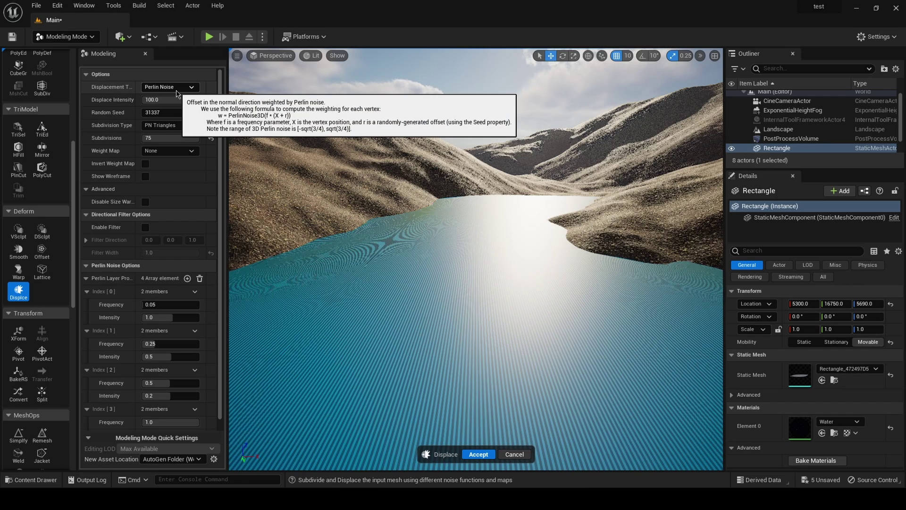
click(167, 89)
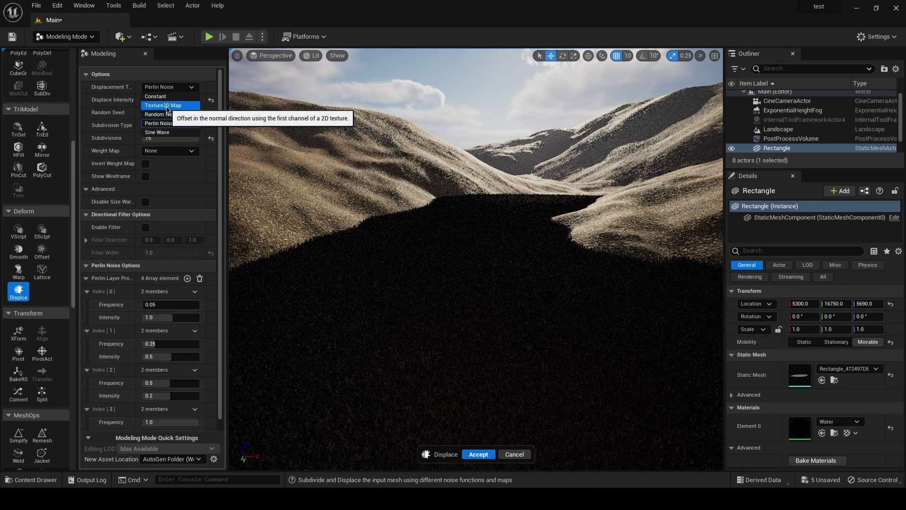
click(167, 107)
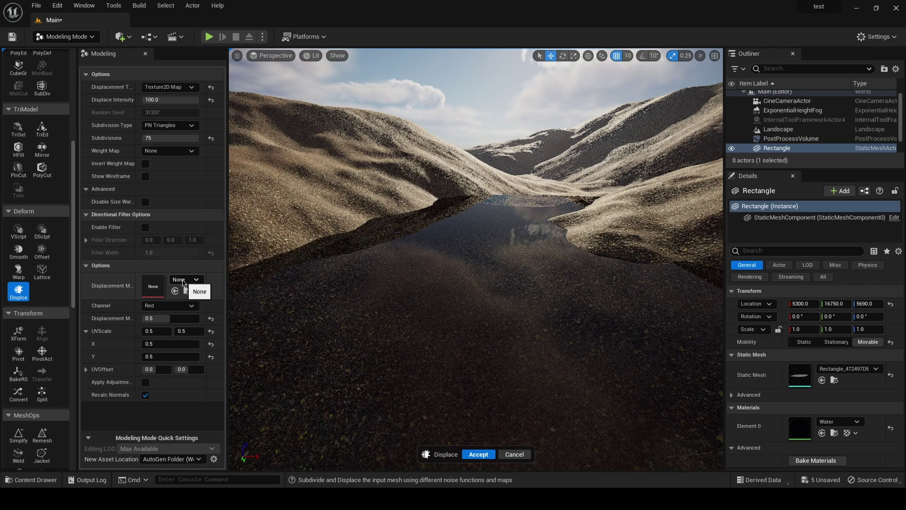
click(186, 279)
text(wate)
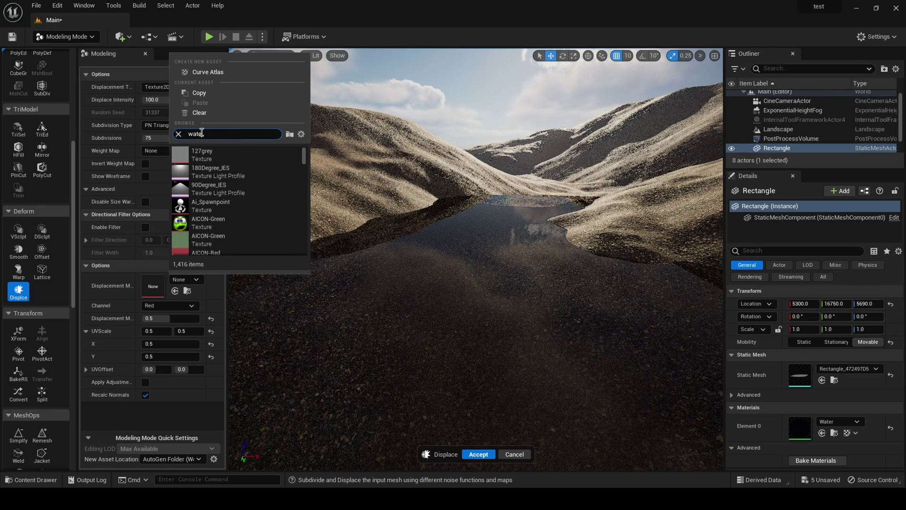
text(r)
click(206, 222)
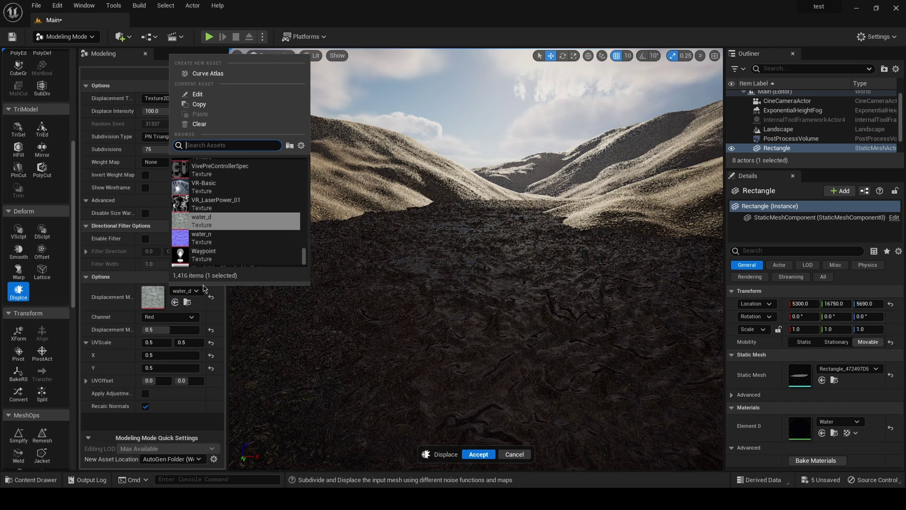
click(187, 293)
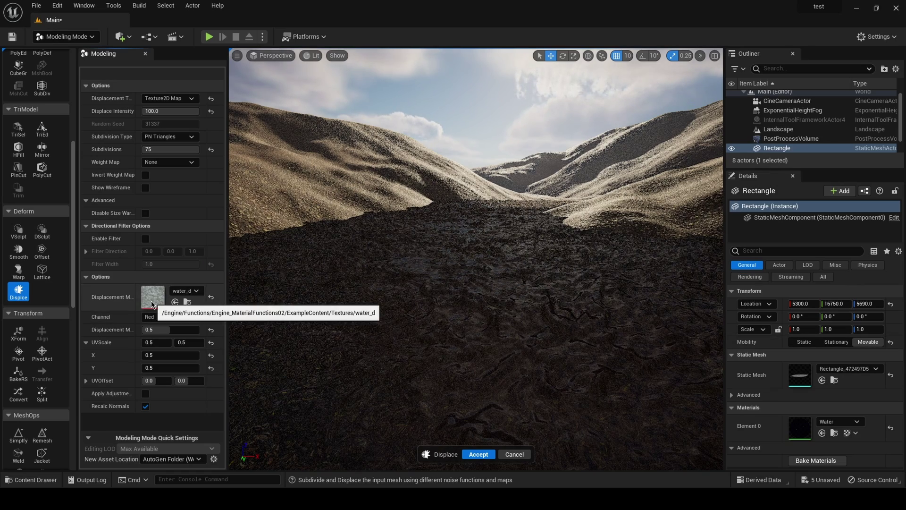
Try 10 subdivisions on the water displacement with displace intensities of 10, 100 and 10 again
click(181, 150)
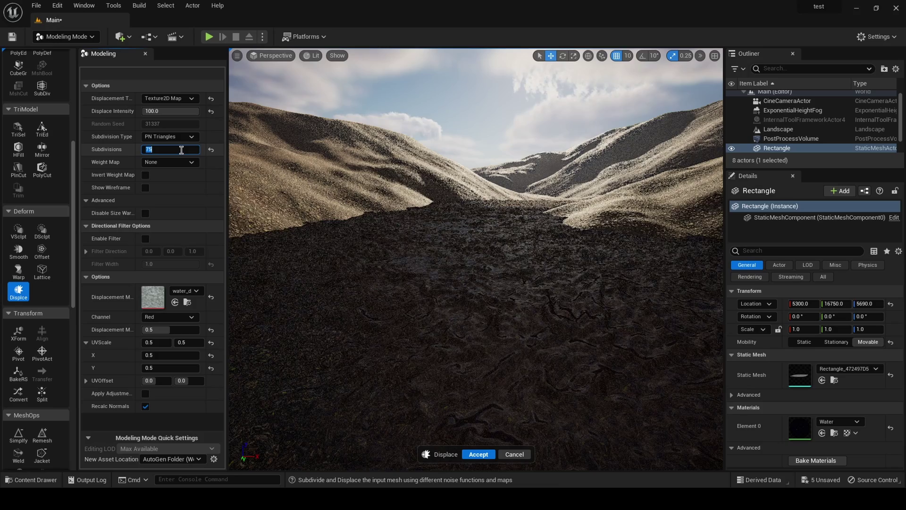
key(Return)
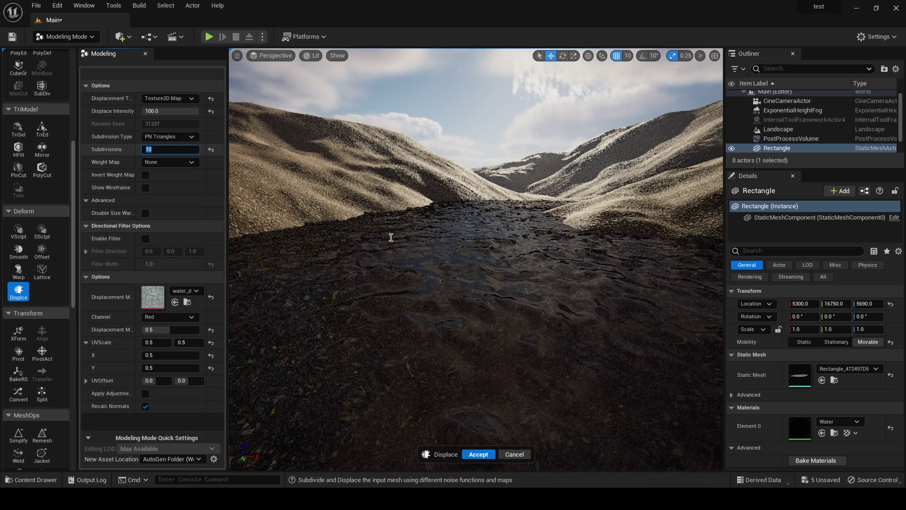
click(169, 112)
text(10)
key(Return)
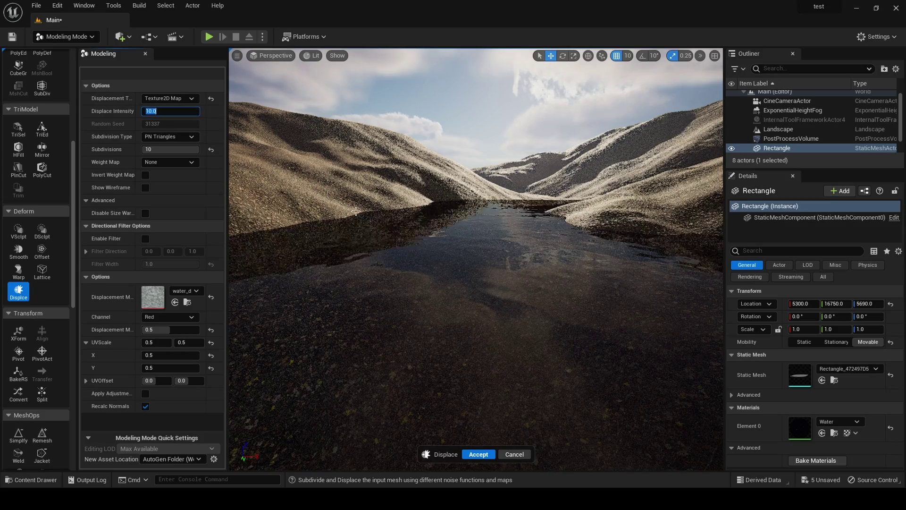
text(100)
key(Return)
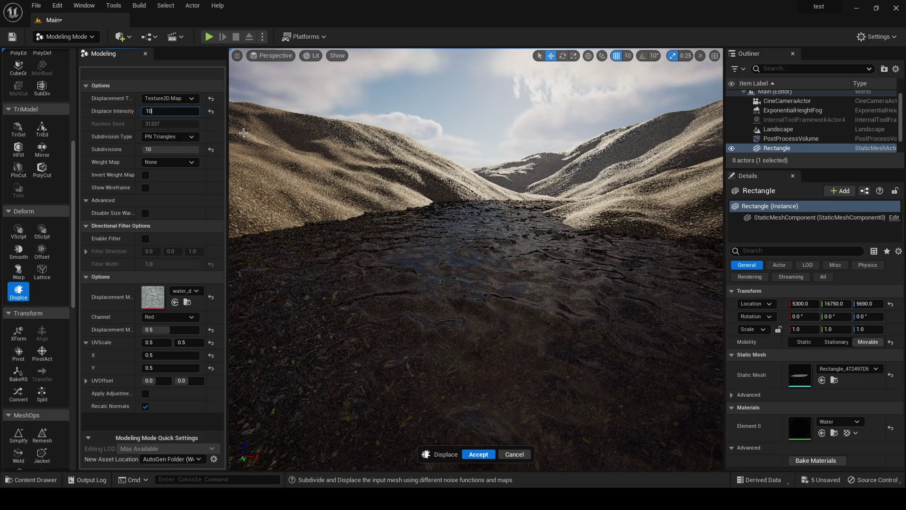
key(Return)
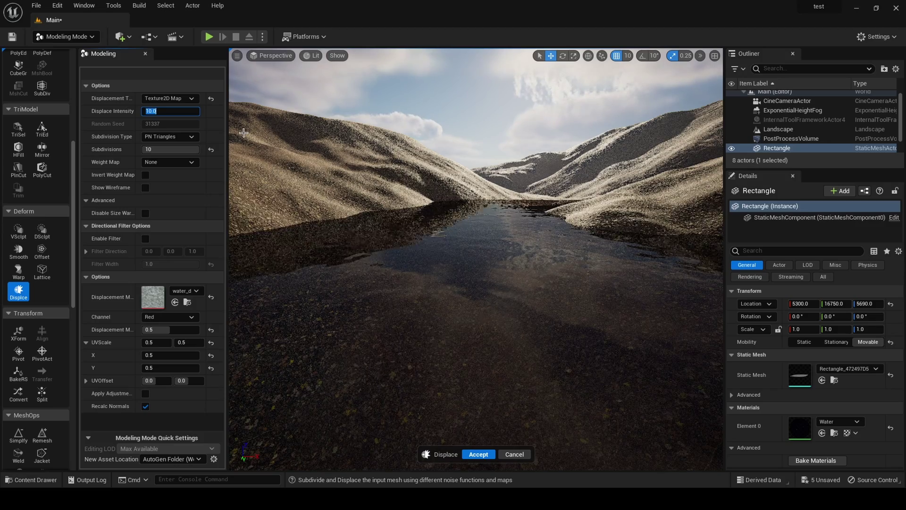
Set the water displacement's intensity to 20 and its subdivisions to 50
text(20)
key(Return)
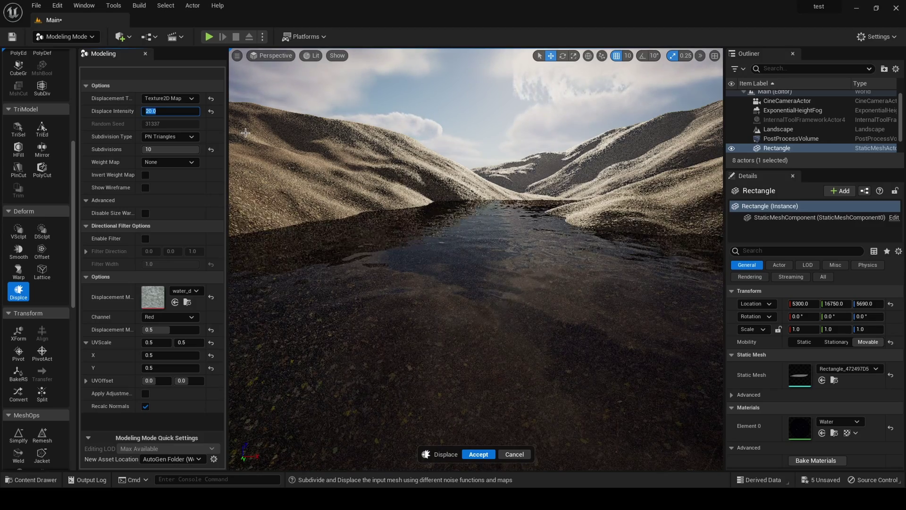
click(160, 148)
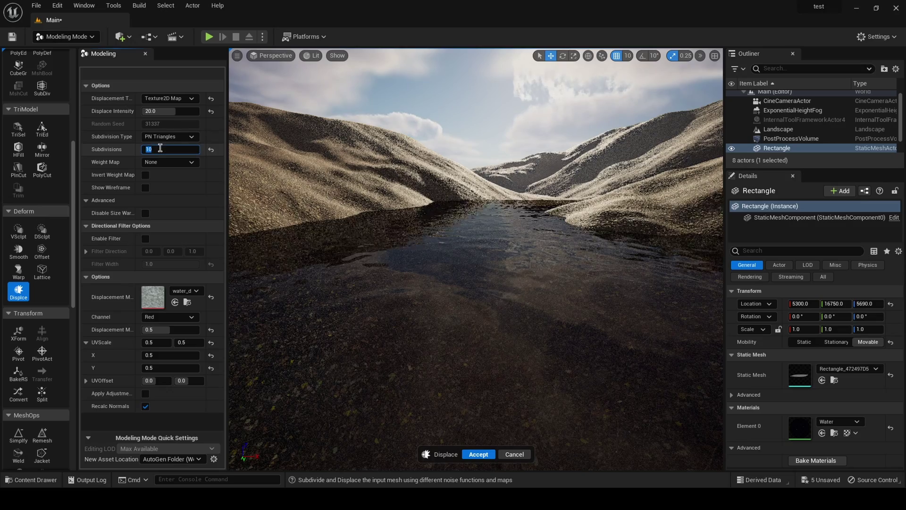
text(50)
key(Return)
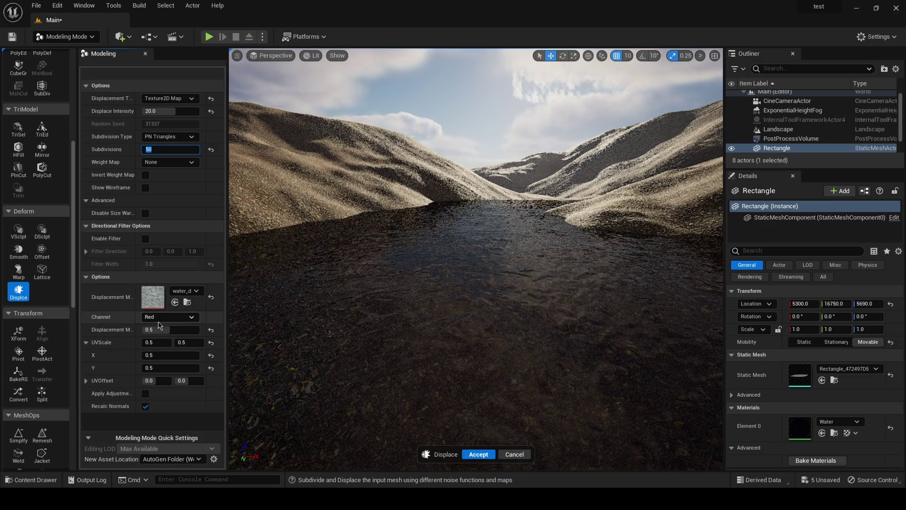
Set the displacement map's UV scale to 1 in both X and Y and inspect the waves
click(164, 345)
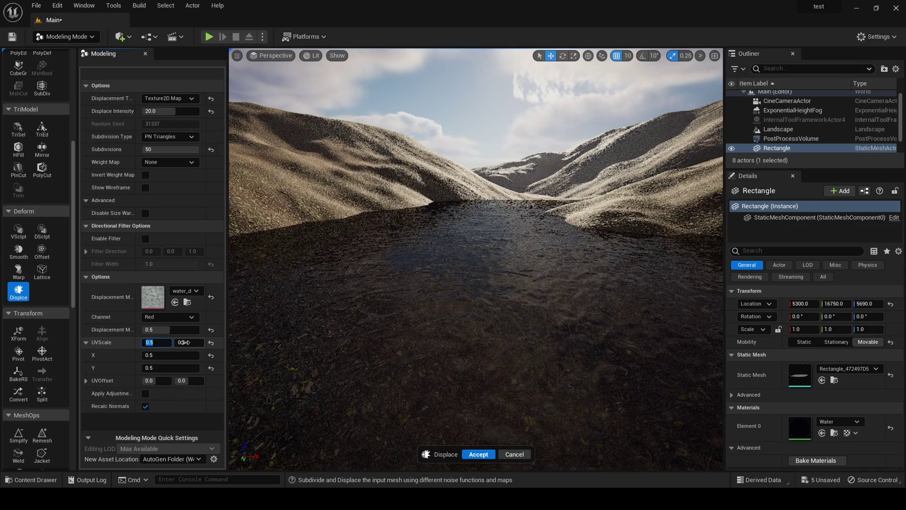
text(1)
click(189, 343)
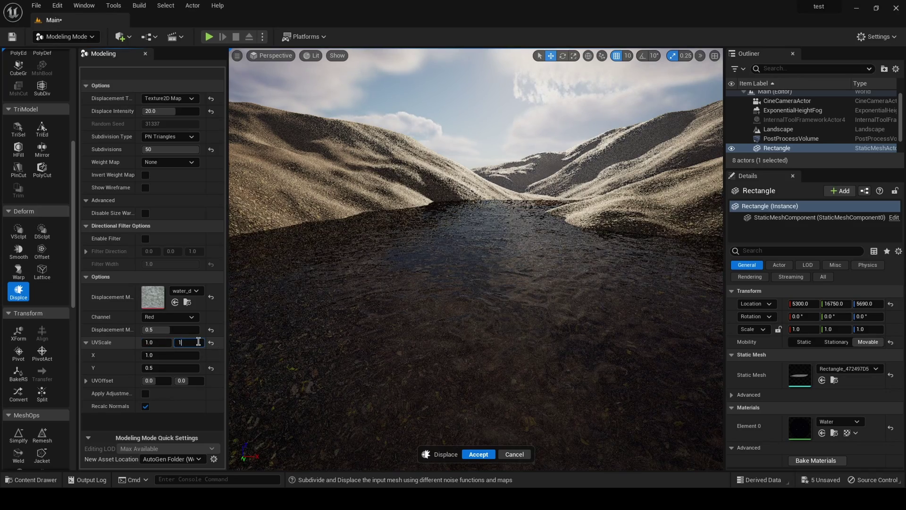
text(1)
key(Return)
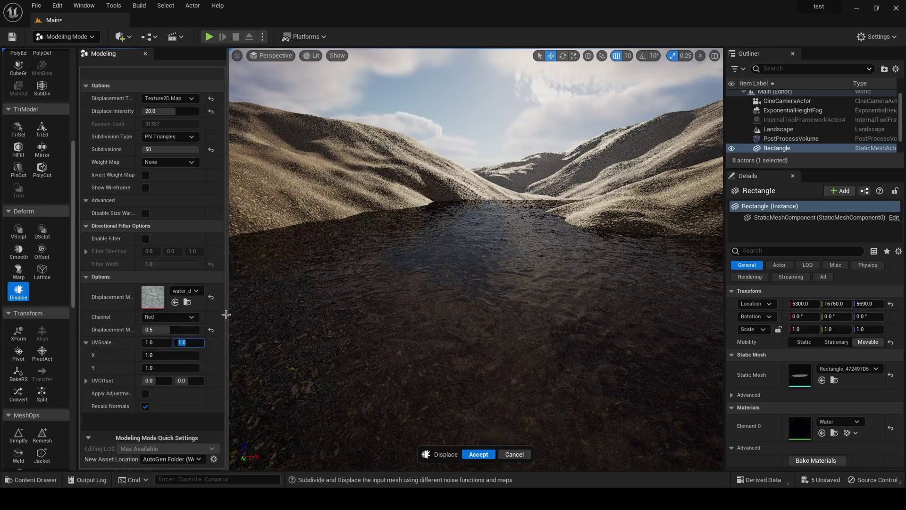
mouse_move(494, 300)
right_down()
mouse_move(488, 406)
mouse_move(485, 321)
mouse_move(494, 295)
right_up()
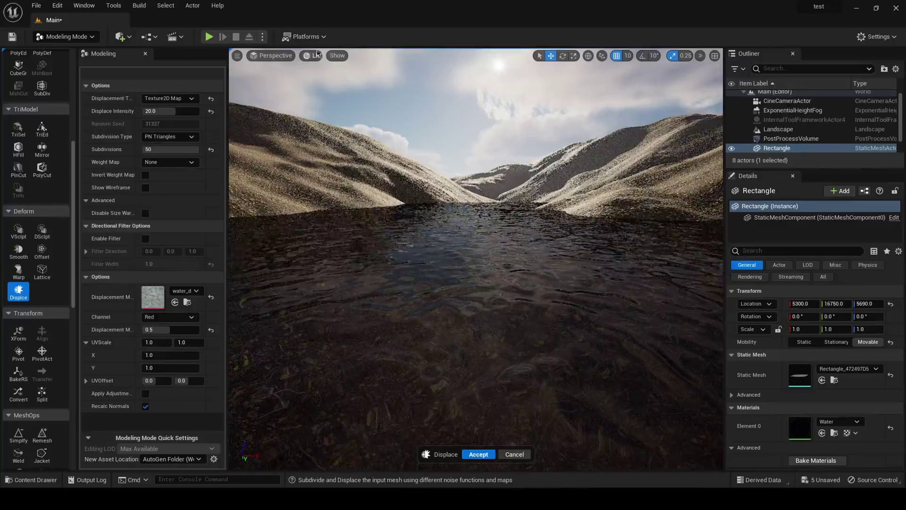
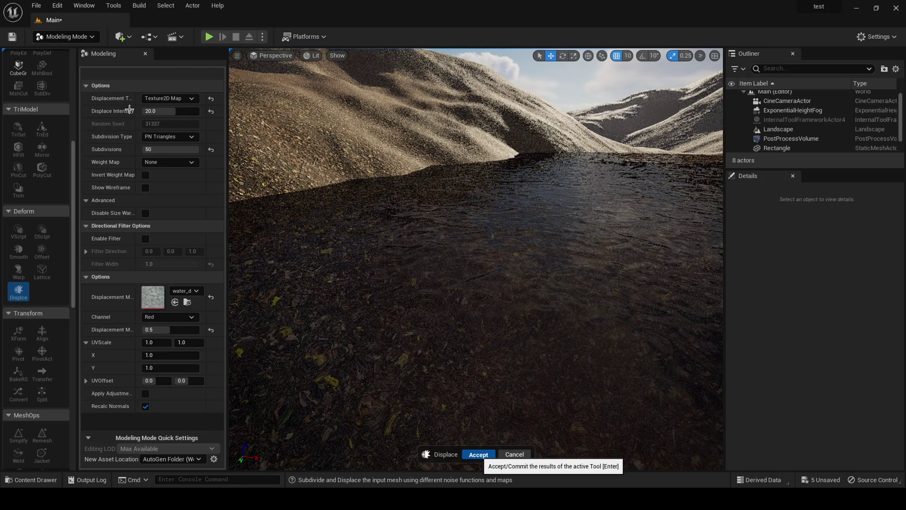
Finish the displacement of the water rectangle and switch from Modeling mode back to Selection mode
click(66, 37)
click(66, 51)
right_drag(387, 219, 566, 245)
key(w)
mouse_move(357, 254)
right_down()
mouse_move(373, 236)
mouse_move(357, 254)
right_up()
key(s)
Preview the displaced water in the Path Tracing view mode and return to Lit
click(86, 56)
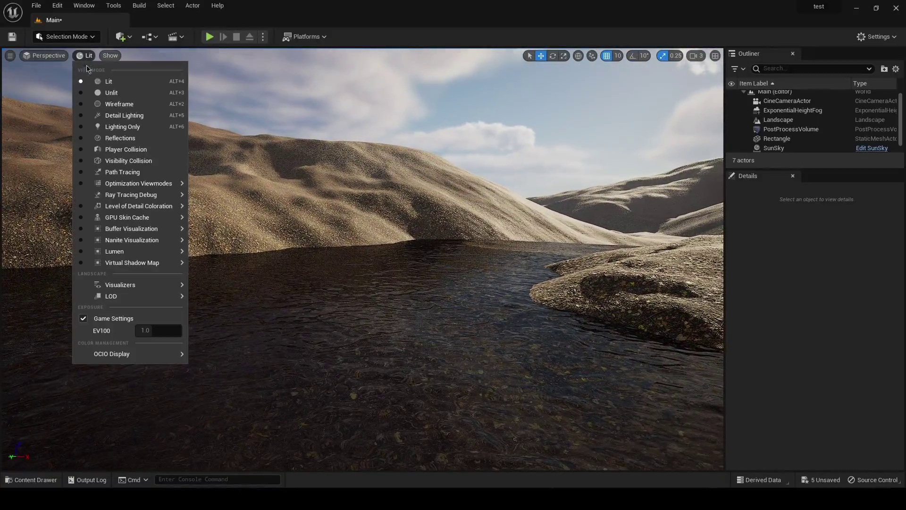
click(122, 172)
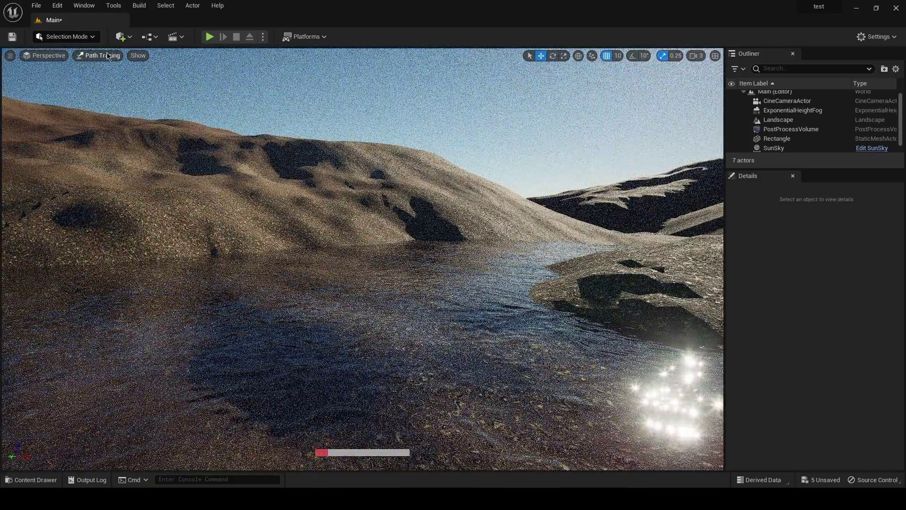
click(108, 57)
click(110, 77)
Try an Opacity default value of 0.8 in the Water material and apply it to the scene
click(95, 437)
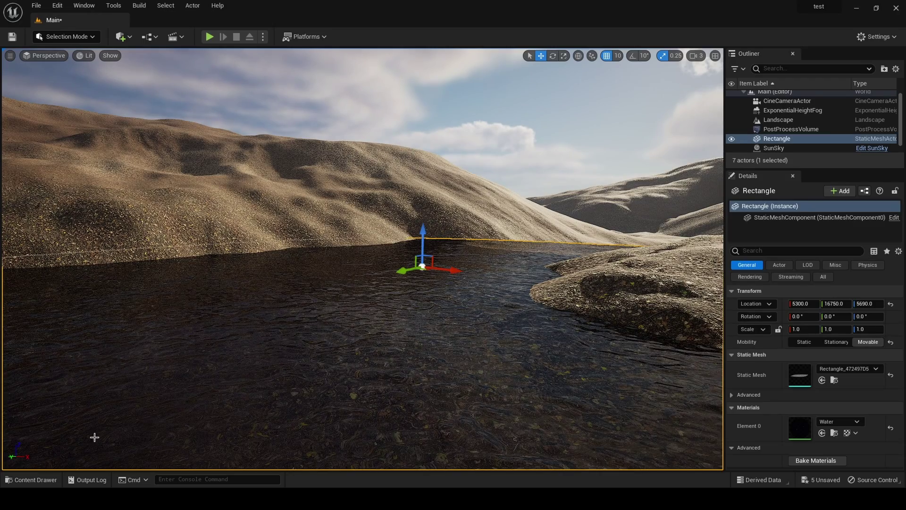
click(411, 137)
click(52, 483)
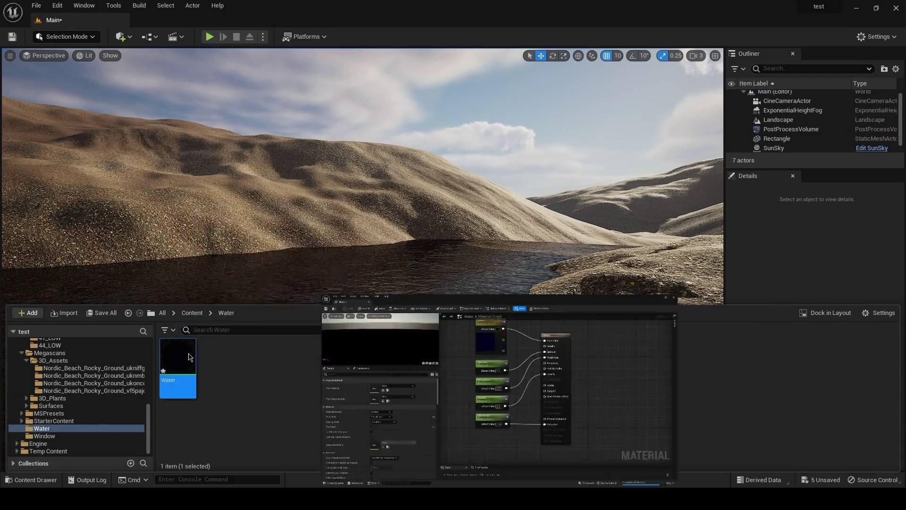
double_click(178, 373)
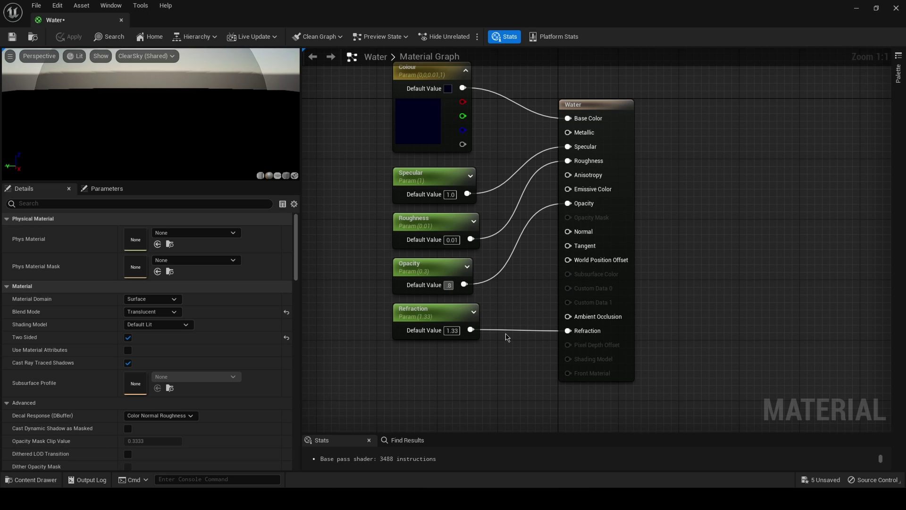
key(Return)
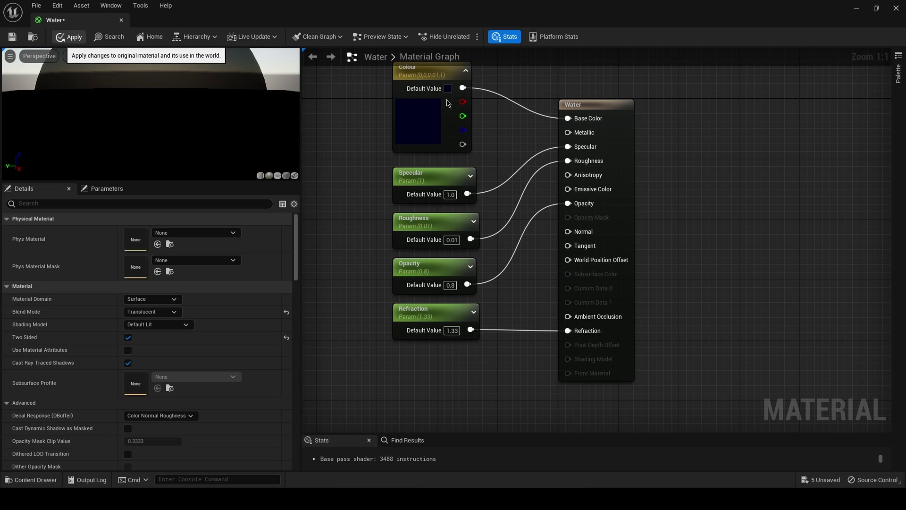
click(856, 9)
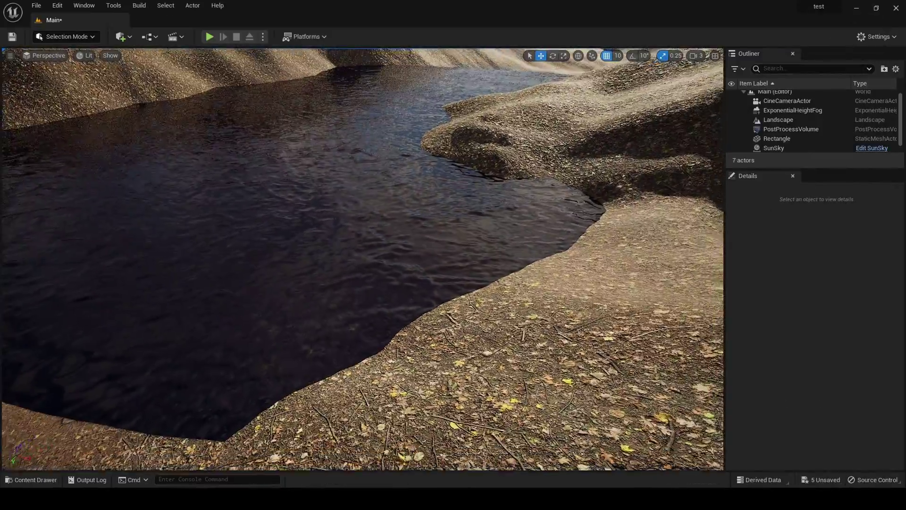
Compare the more opaque water in Path Tracing and Lit view modes, examining its waves and reflections
right_drag(362, 264, 339, 213)
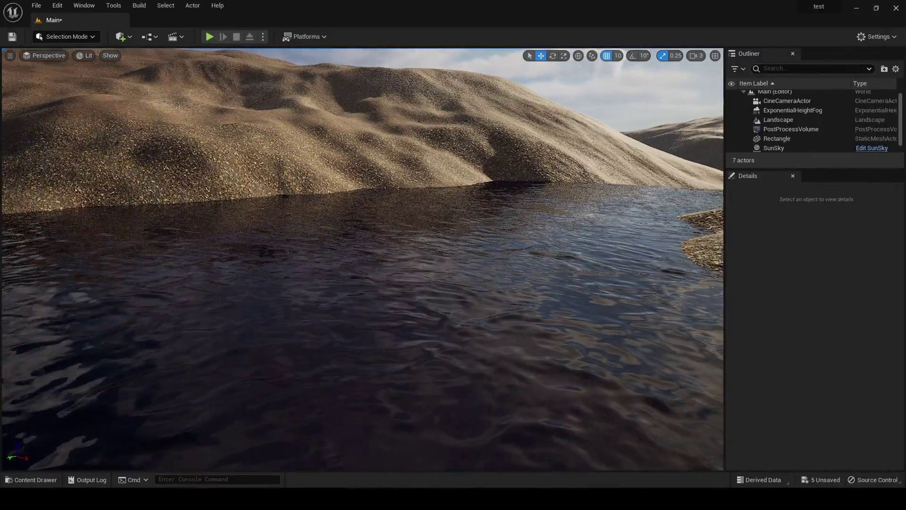
click(86, 55)
click(122, 172)
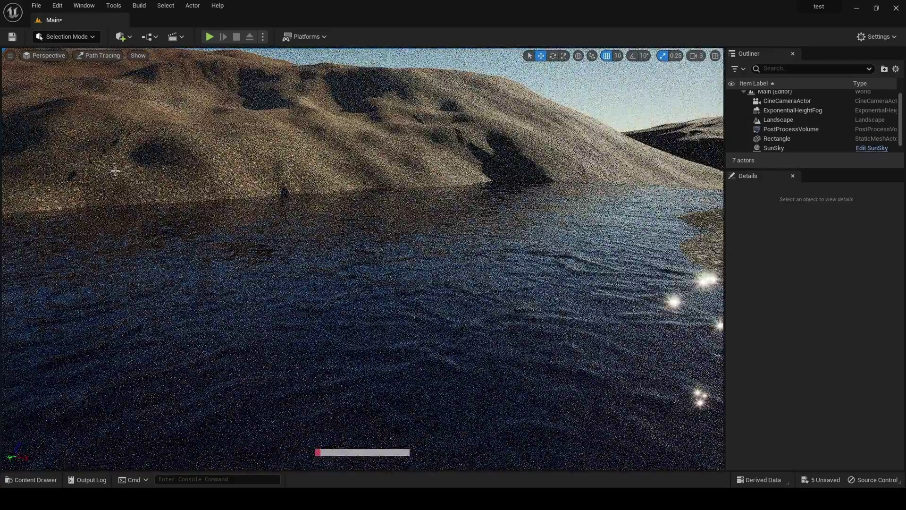
mouse_move(523, 208)
right_down()
mouse_move(552, 205)
mouse_move(532, 202)
right_up()
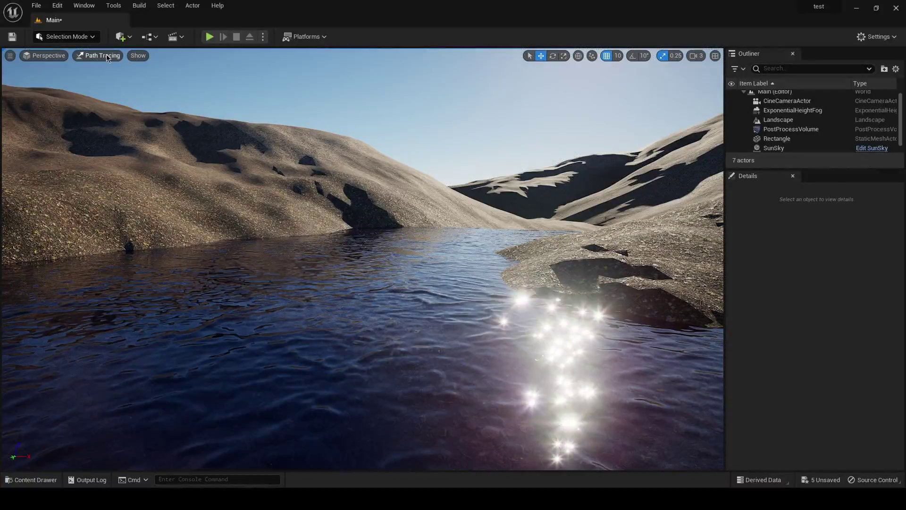
click(106, 57)
click(102, 81)
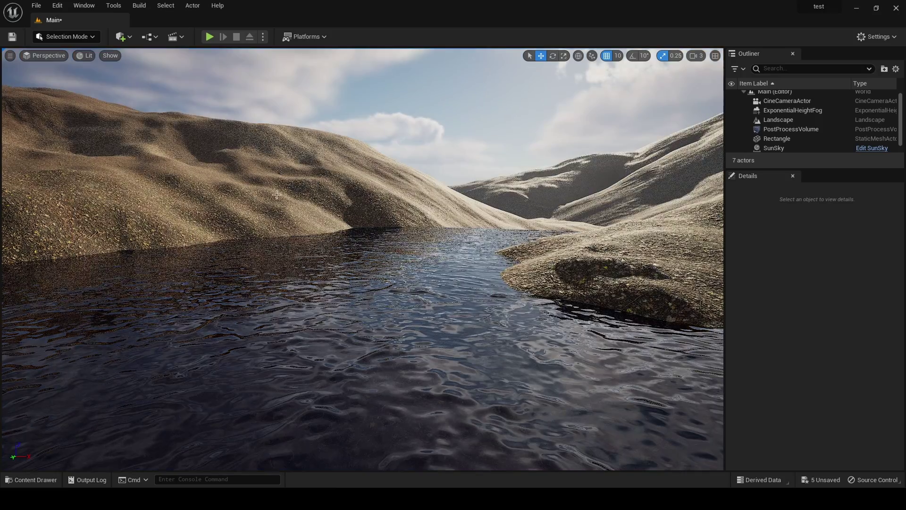
mouse_move(605, 199)
right_down()
mouse_move(656, 213)
mouse_move(605, 200)
right_up()
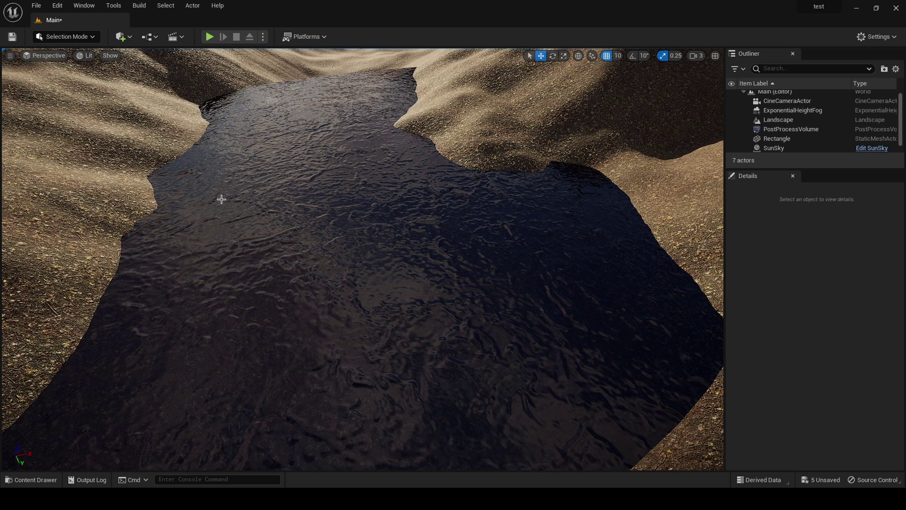
Reopen the Water material and set the Opacity parameter's default value to 0.05
click(31, 479)
double_click(187, 357)
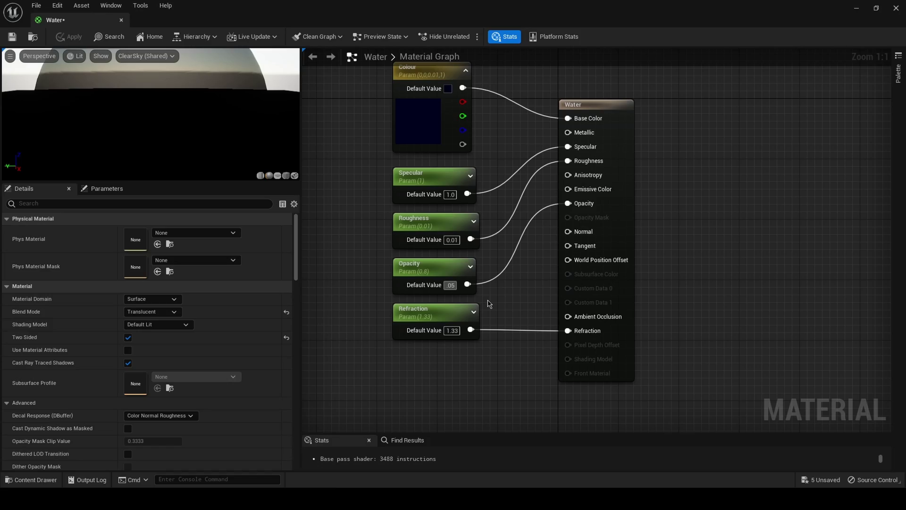
key(Return)
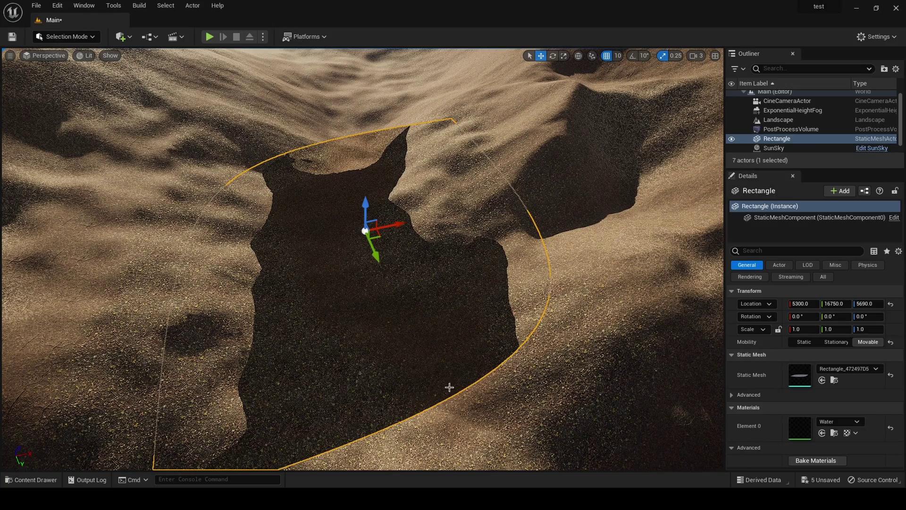
Try scaling the water rectangle to 2 in X and Y, and reset both scales to 1
right_drag(521, 280, 484, 236)
key(e)
right_drag(176, 196, 176, 196)
key(w)
right_drag(434, 344, 435, 378)
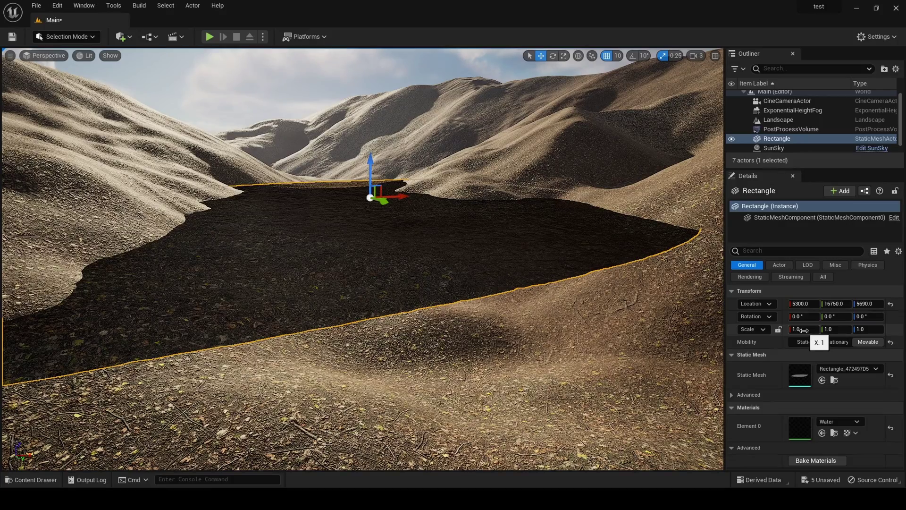
click(835, 327)
text(2)
key(Return)
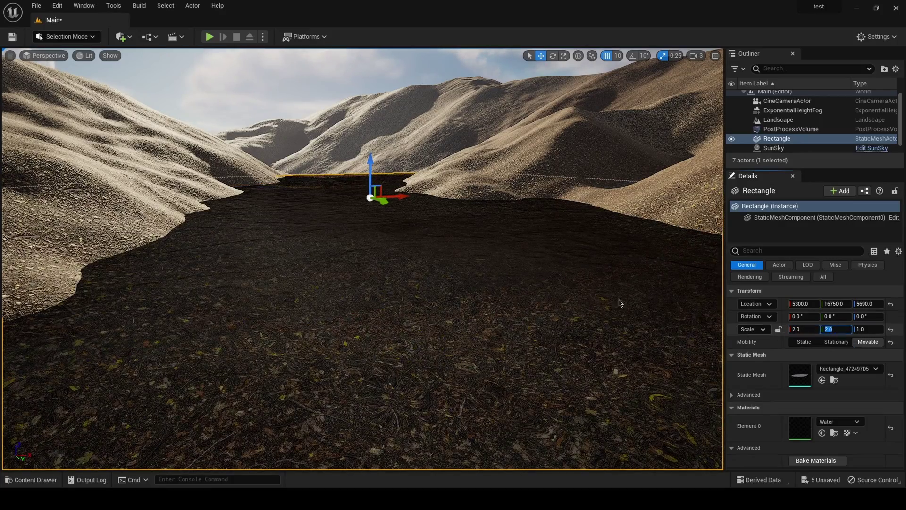
scroll(461, 236, up, 4)
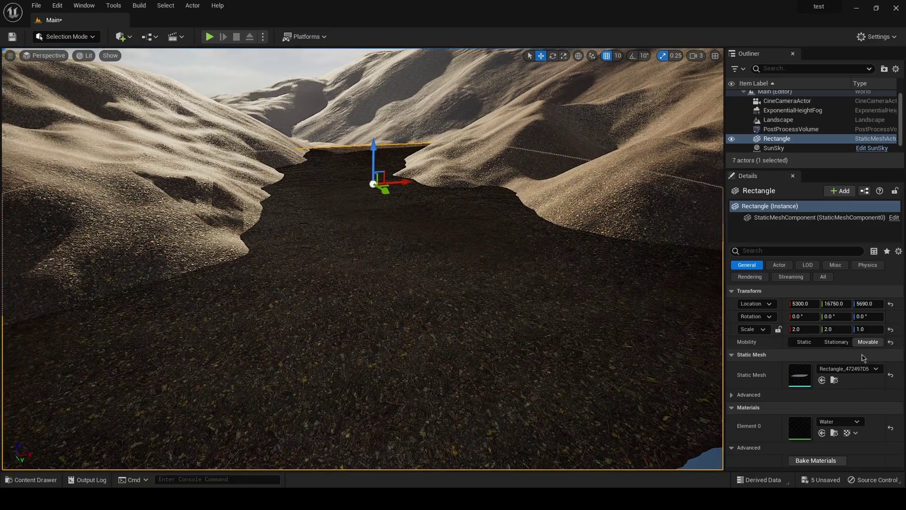
text(1)
key(Return)
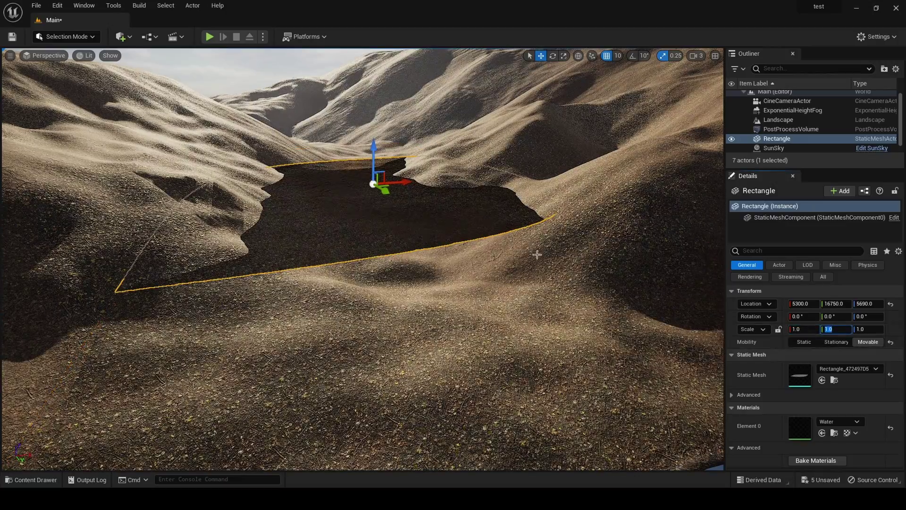
key(Escape)
Duplicate the Water material within the Water content folder
scroll(304, 215, up, 5)
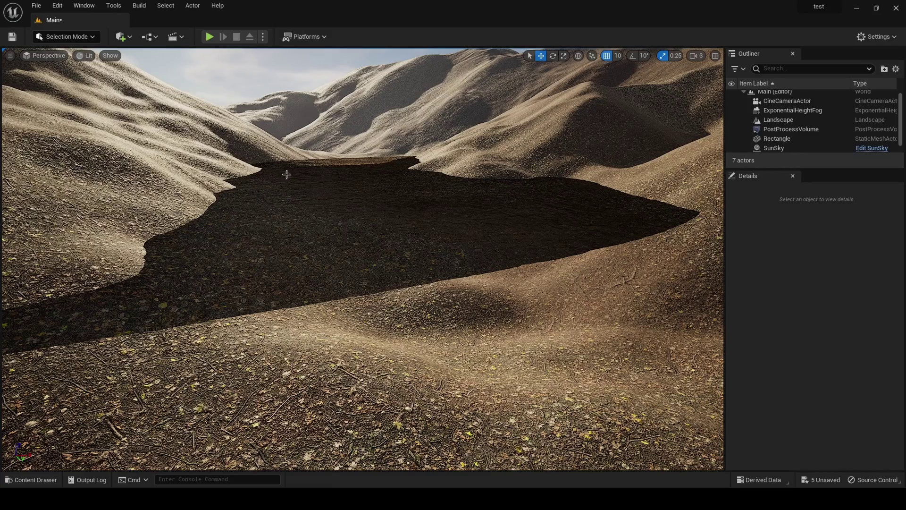
mouse_move(386, 243)
right_down()
mouse_move(357, 250)
mouse_move(370, 244)
right_up()
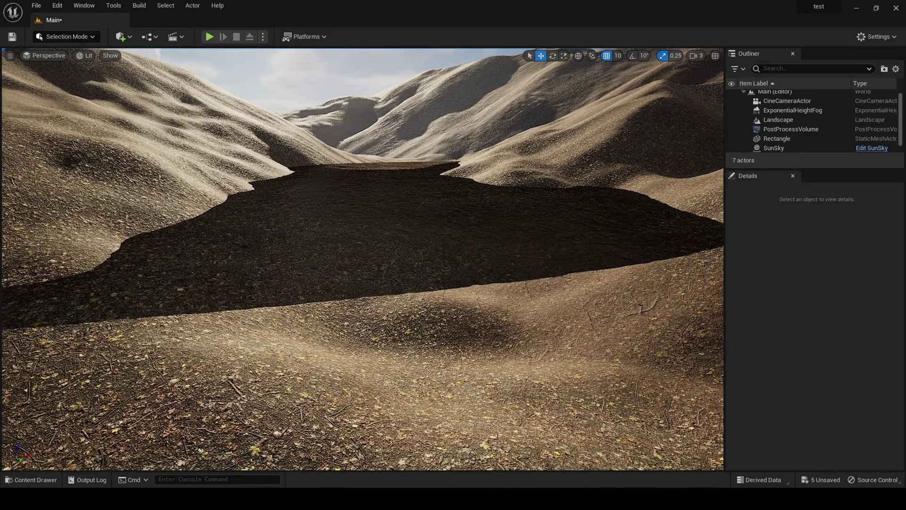
click(38, 480)
right_click(184, 355)
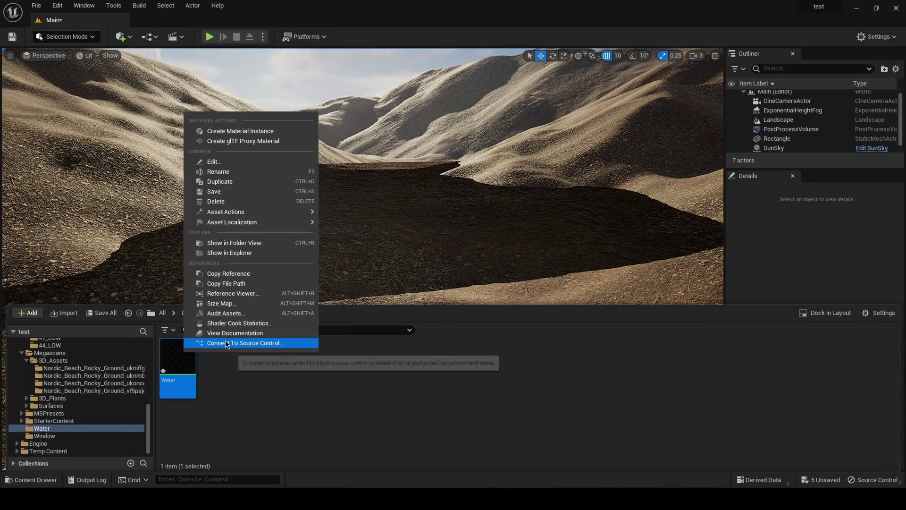
click(226, 184)
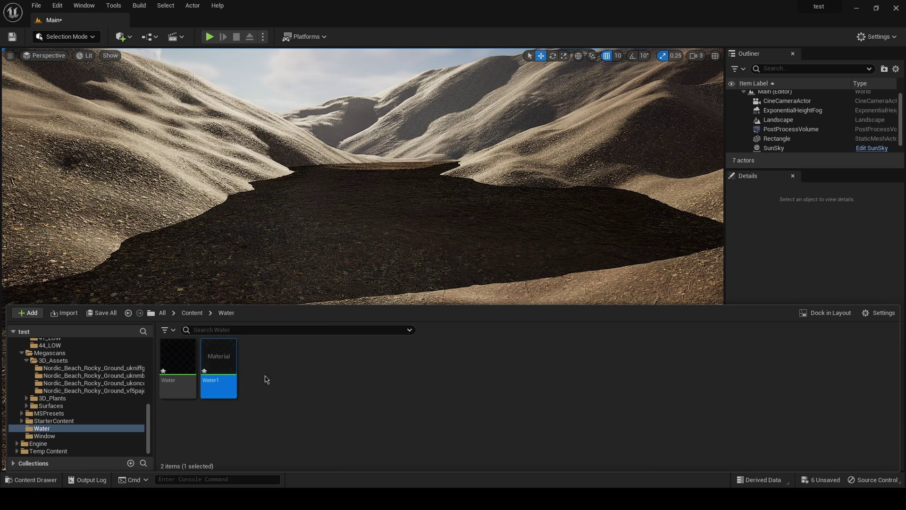
In the duplicated water material, set Specular, Roughness and Refraction to 0, apply the changes and close the material
double_click(222, 361)
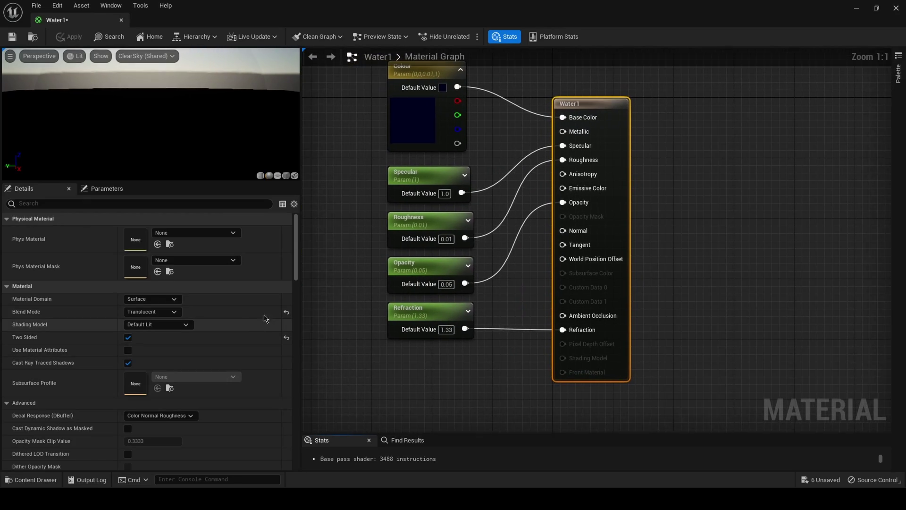
key(Tab)
text(0)
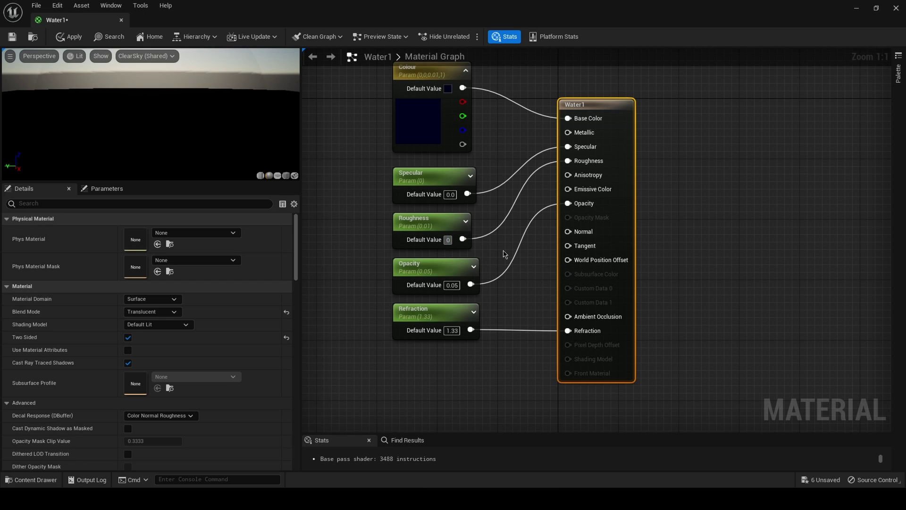
click(494, 259)
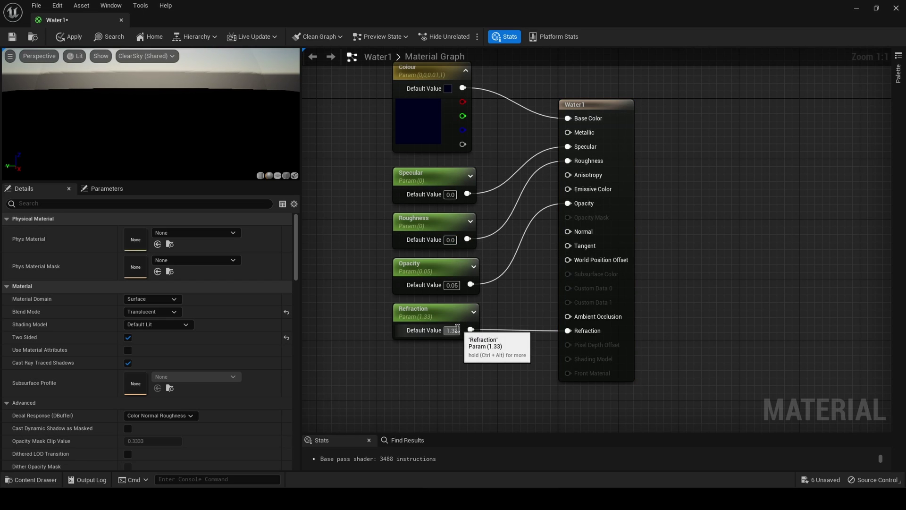
click(455, 327)
text(0)
click(479, 348)
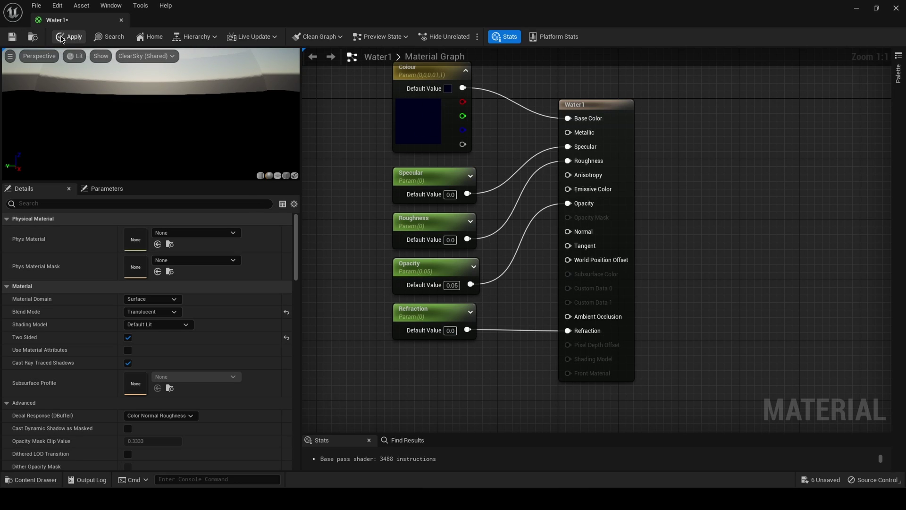
click(62, 37)
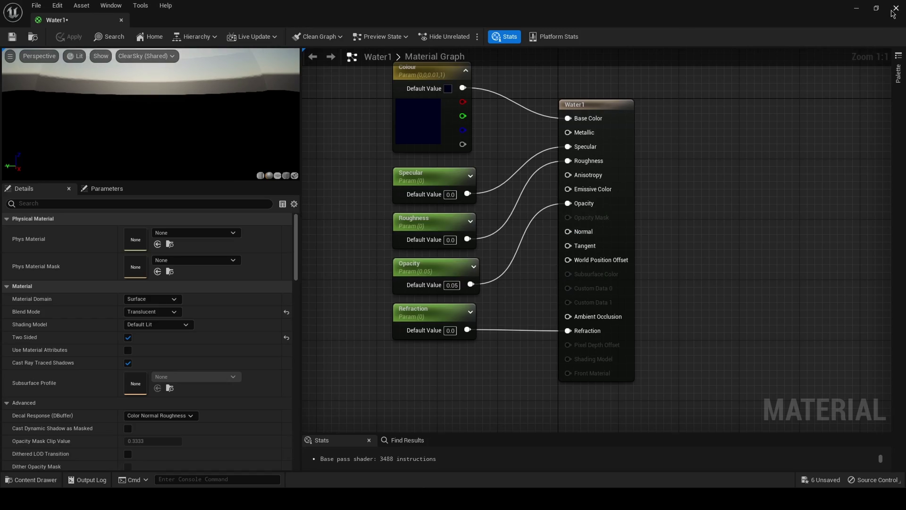
click(896, 10)
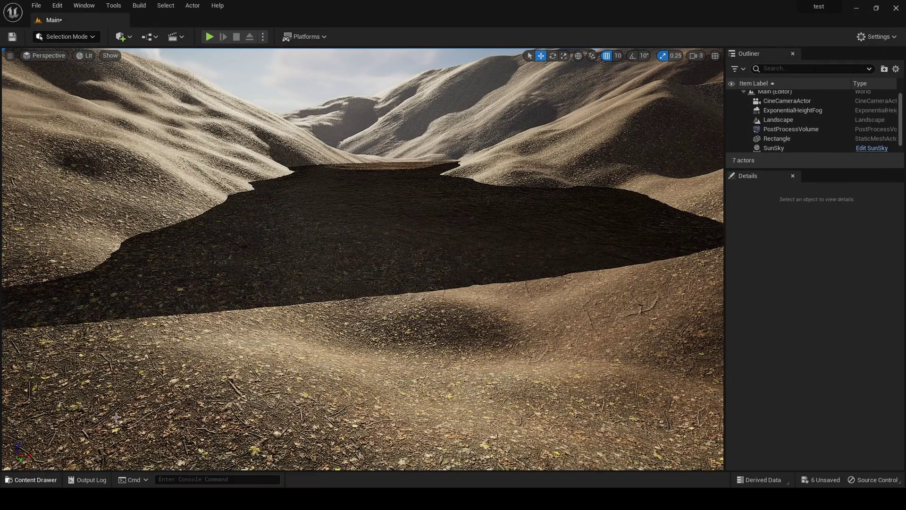
Create a second 10000 by 10000 rectangle mesh beside the landscape in Modeling mode and return to Selection mode
click(394, 251)
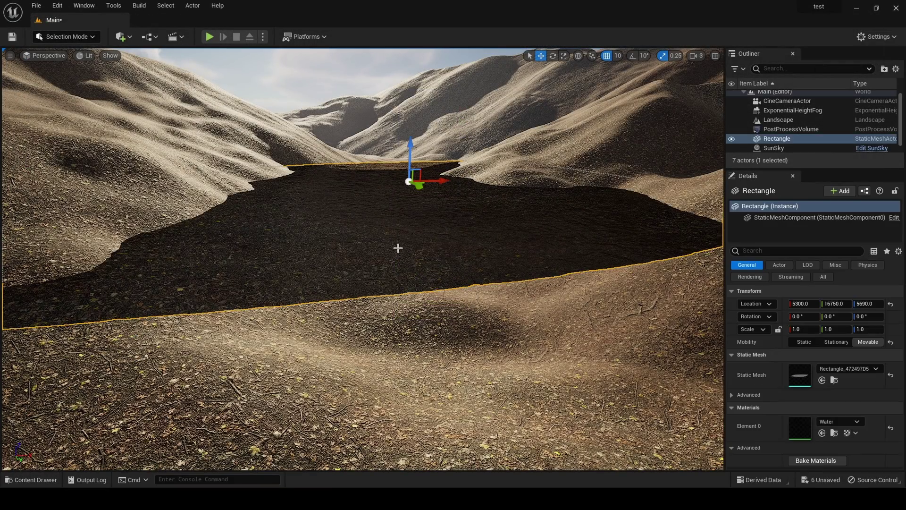
click(356, 85)
right_drag(369, 100, 236, 156)
click(71, 37)
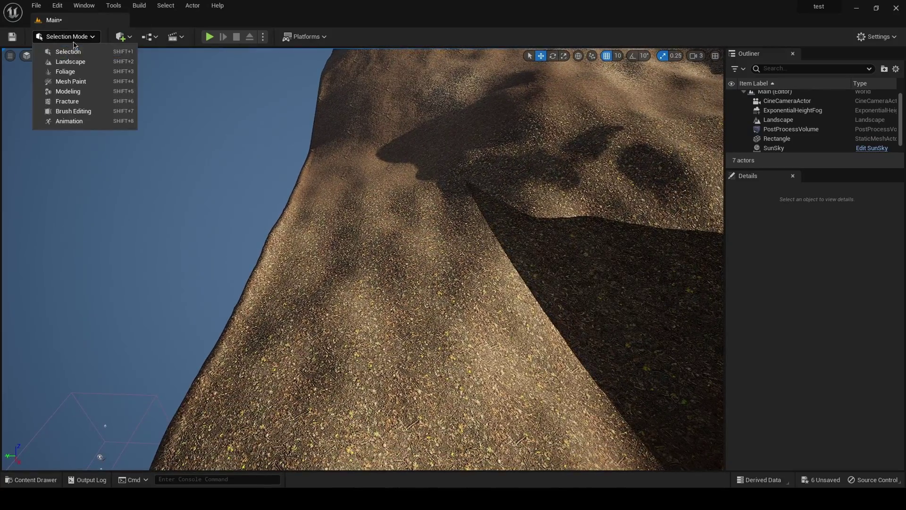
click(68, 91)
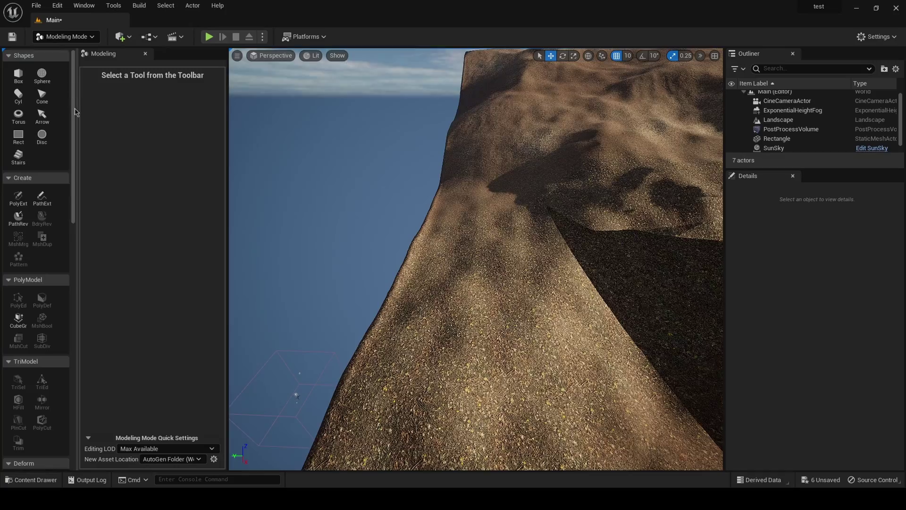
click(22, 134)
click(315, 266)
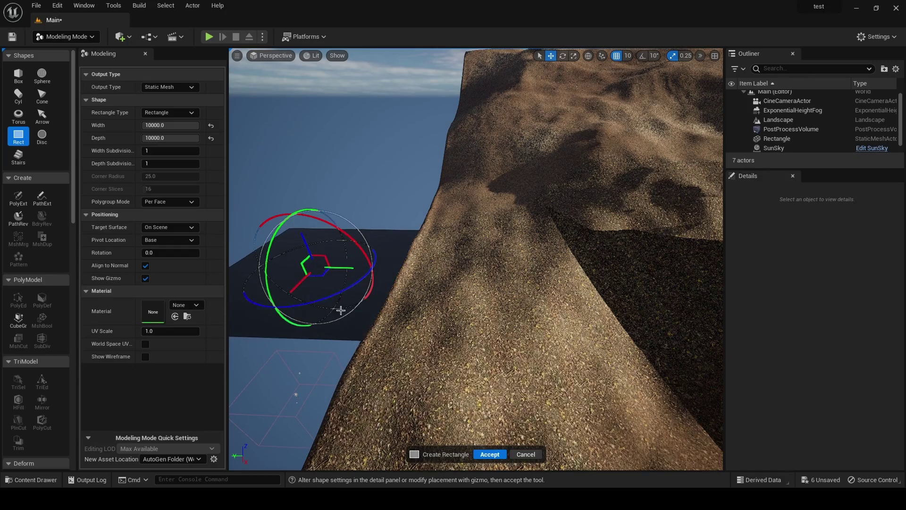
click(490, 454)
click(71, 39)
click(66, 54)
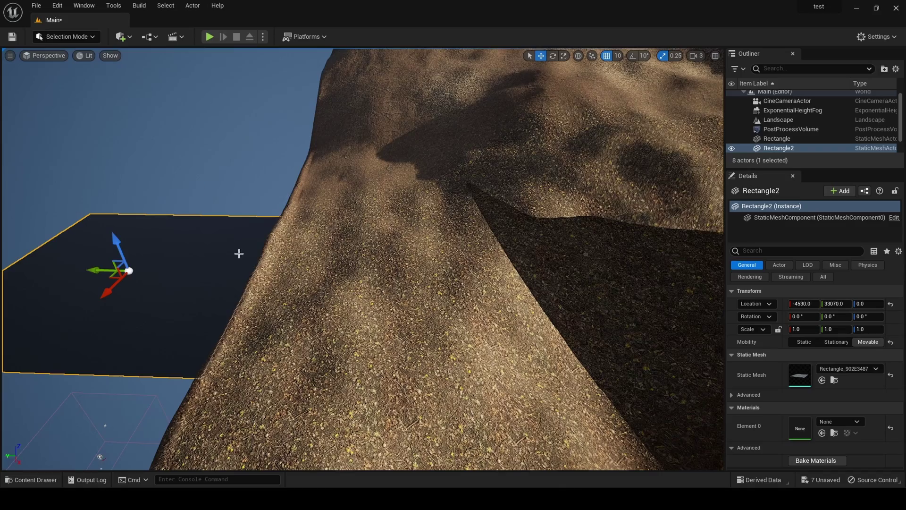
Move the second rectangle into the lake valley, just below the water surface, at about X 3777, Y 16084, Z 5659
drag(109, 279, 640, 392)
right_drag(427, 334, 597, 302)
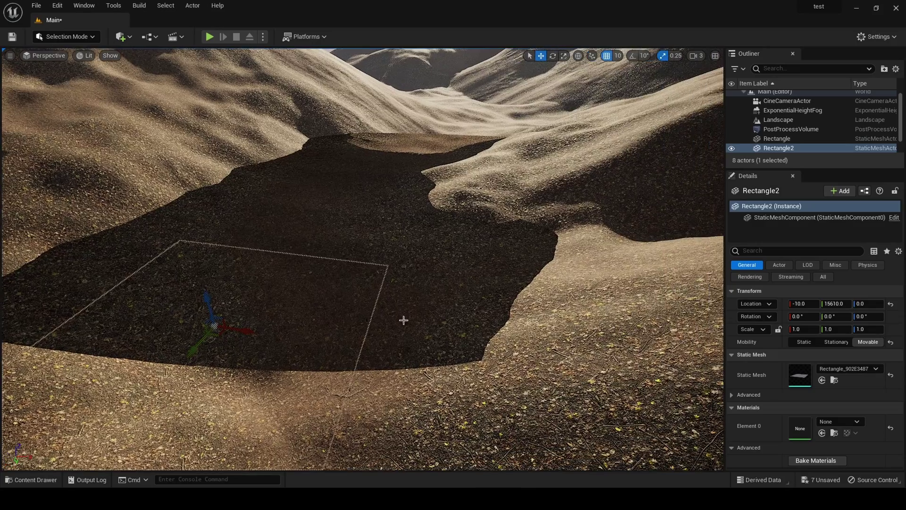
drag(208, 300, 313, 187)
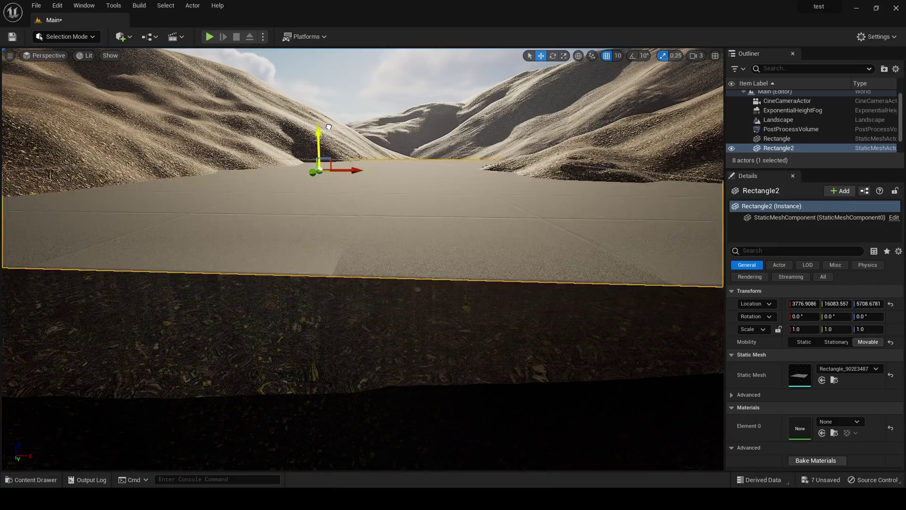
drag(328, 129, 326, 131)
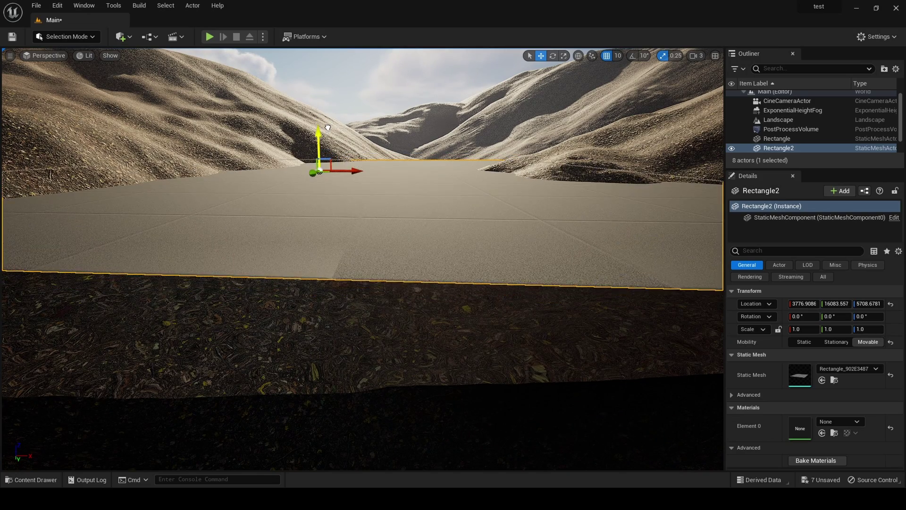
right_drag(331, 148, 264, 117)
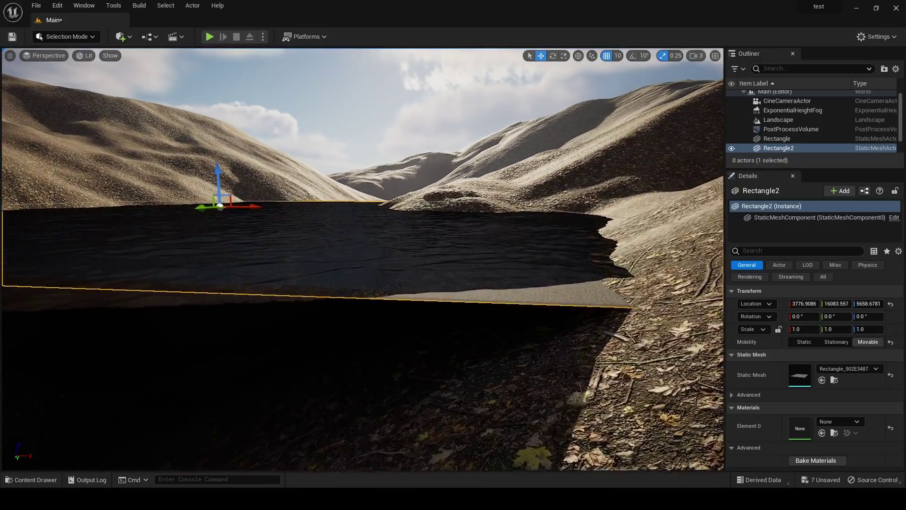
Assign the Water1 material to the second rectangle
right_drag(356, 157, 356, 152)
key(ctrl+space)
drag(284, 344, 504, 291)
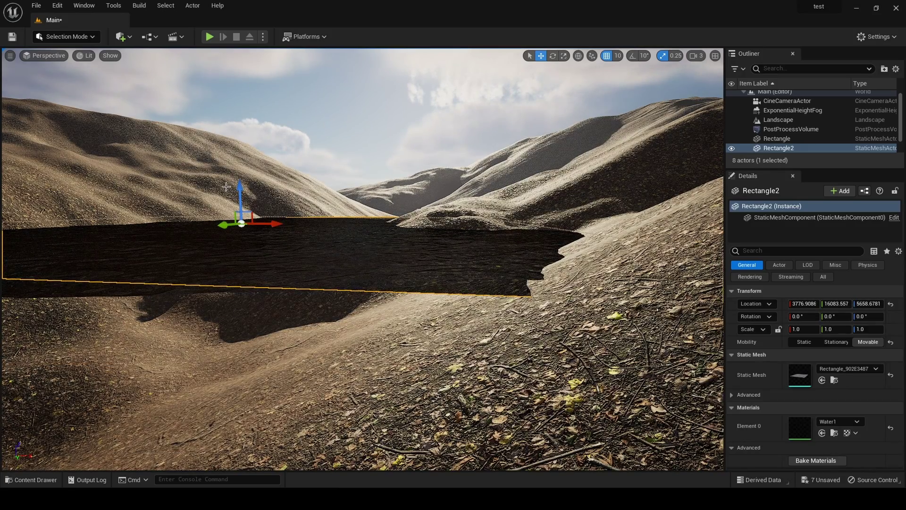
Duplicate the Water1 plane repeatedly downward to build a stack of twelve copies beneath the water surface, and clear the selection
alt+drag(240, 188, 238, 203)
right_drag(479, 159, 348, 156)
key(s)
alt+drag(323, 167, 323, 195)
click(325, 184)
click(375, 240)
click(387, 116)
right_drag(387, 116, 293, 208)
key(w)
key(w)
Preview the layered water in Path Tracing view mode and return to Lit
click(85, 57)
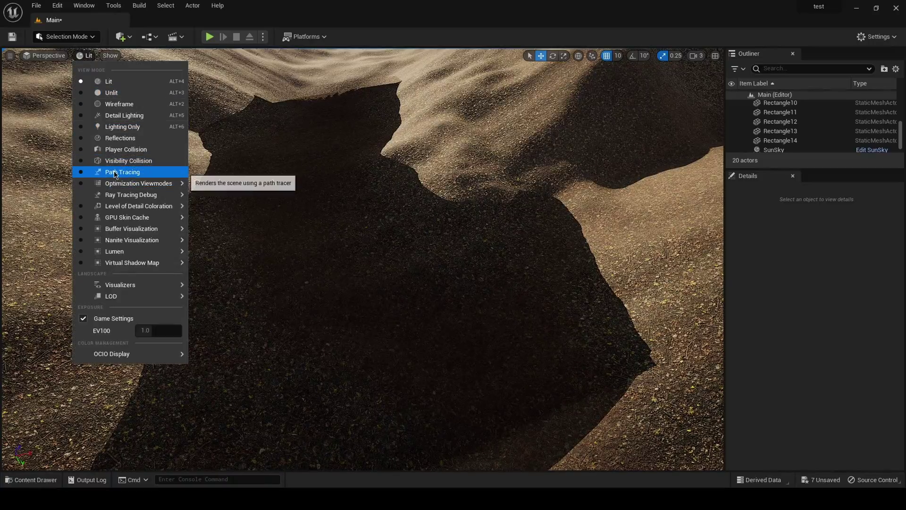
click(114, 171)
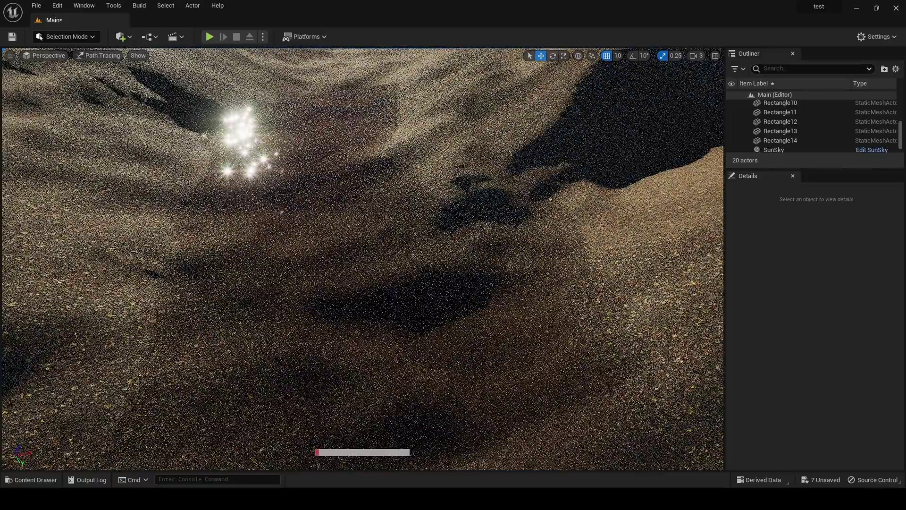
click(100, 57)
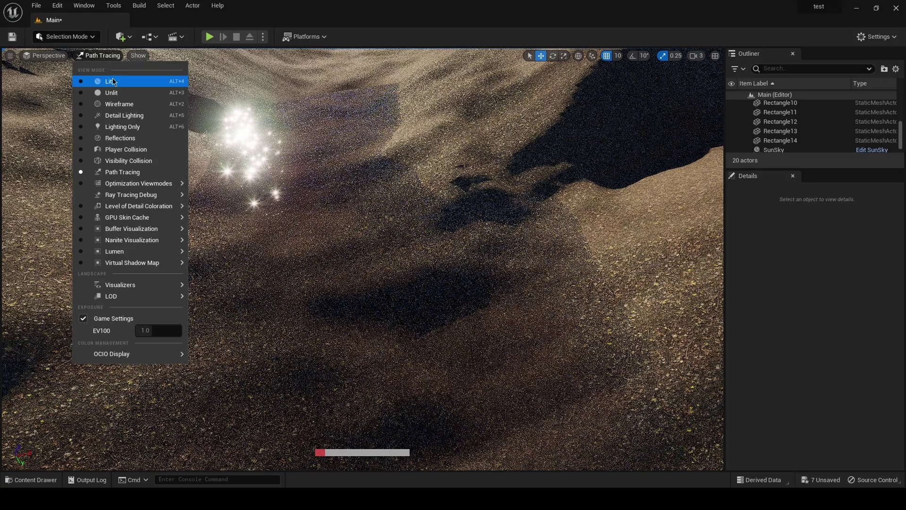
click(112, 79)
Set the Opacity parameter of the Water1 material to 0.15, apply the change and return to the level
click(29, 479)
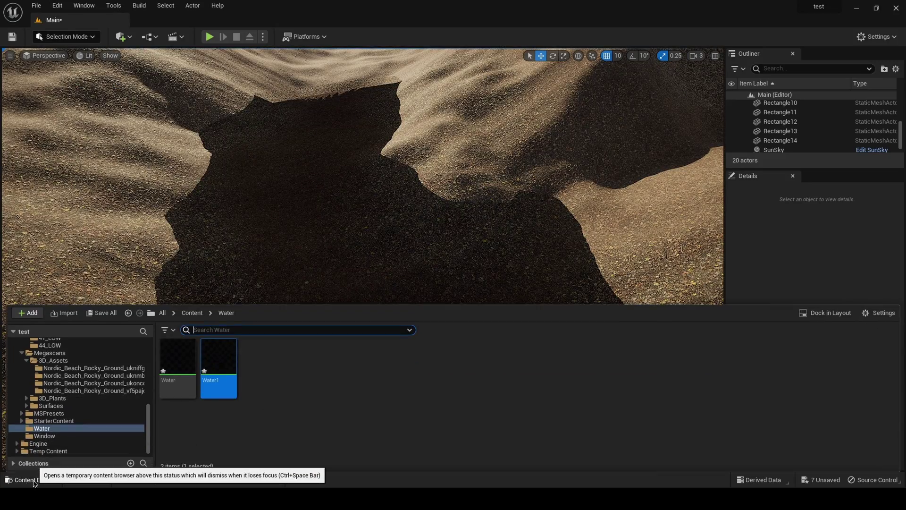
double_click(226, 364)
click(454, 286)
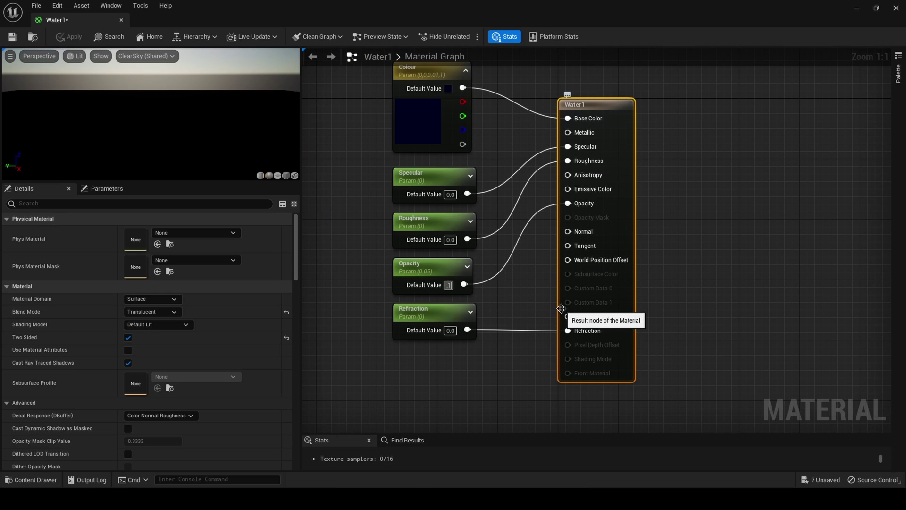
text(.1)
key(Return)
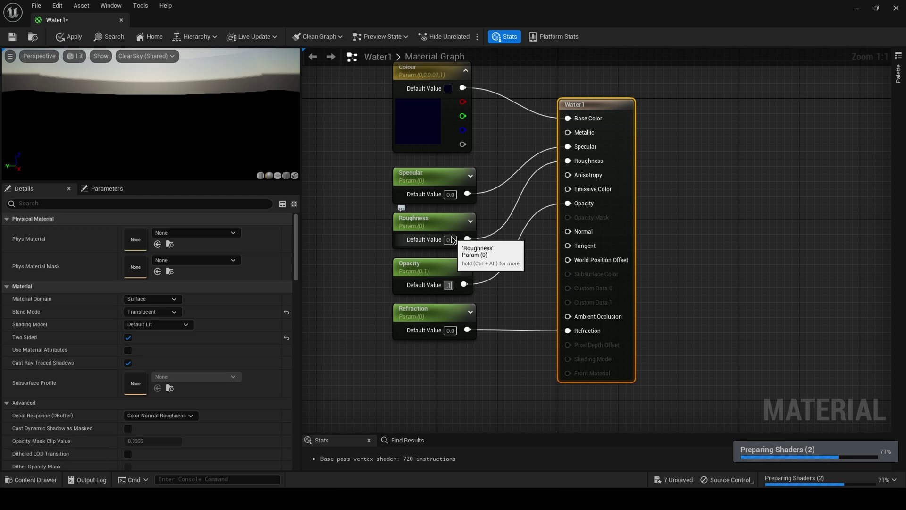
click(72, 37)
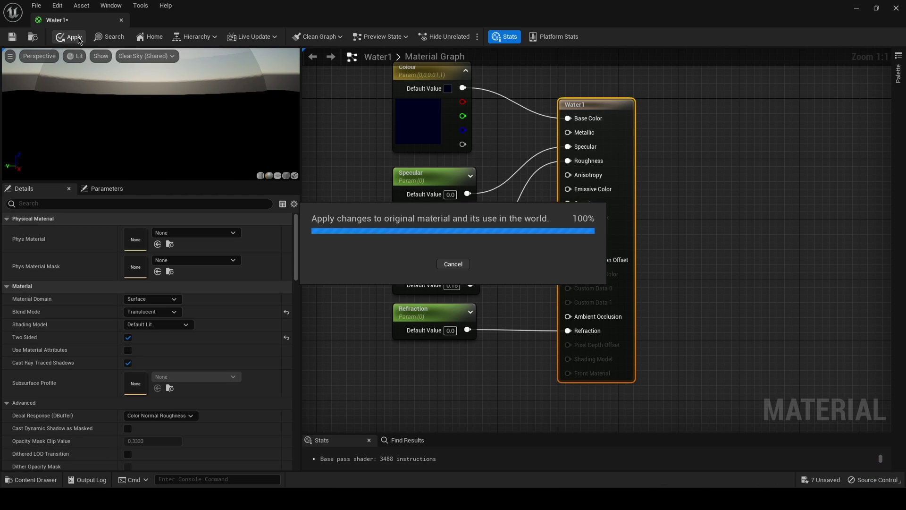
click(857, 8)
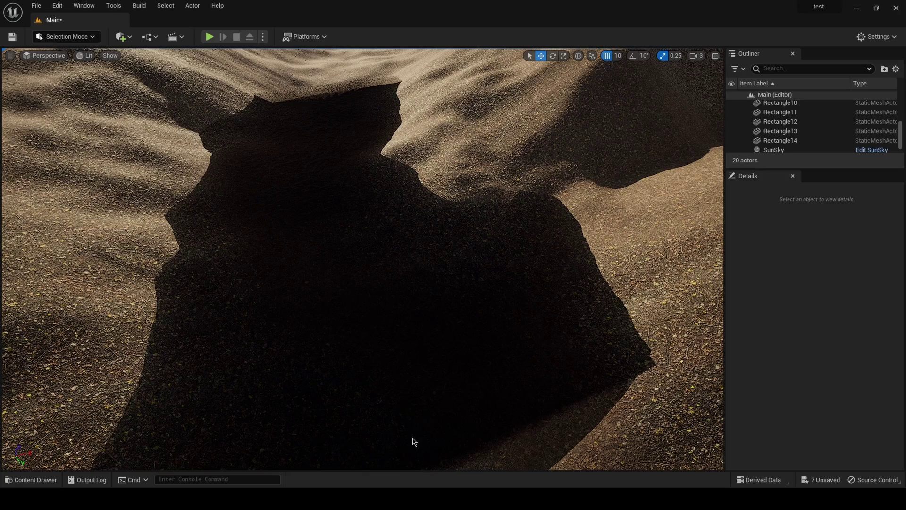
Open the original Water material to check its parameter values, and return to the level
click(34, 480)
double_click(177, 385)
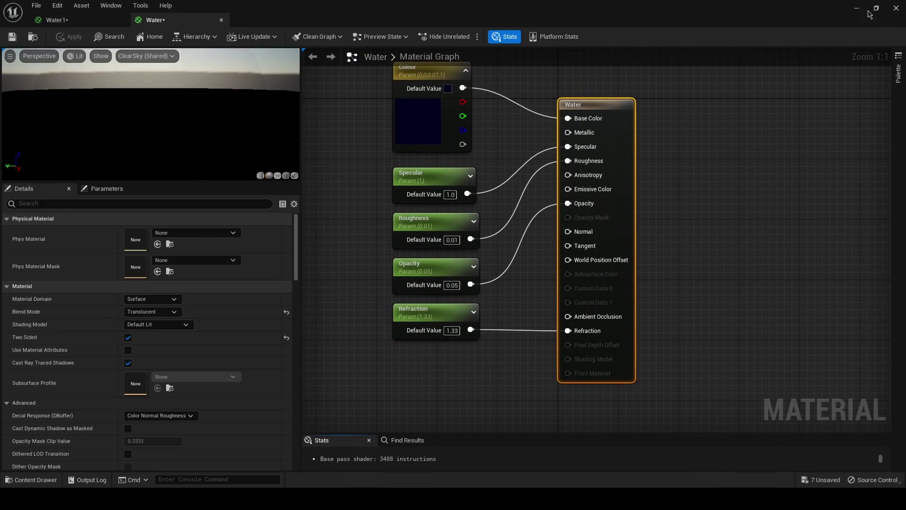
click(857, 8)
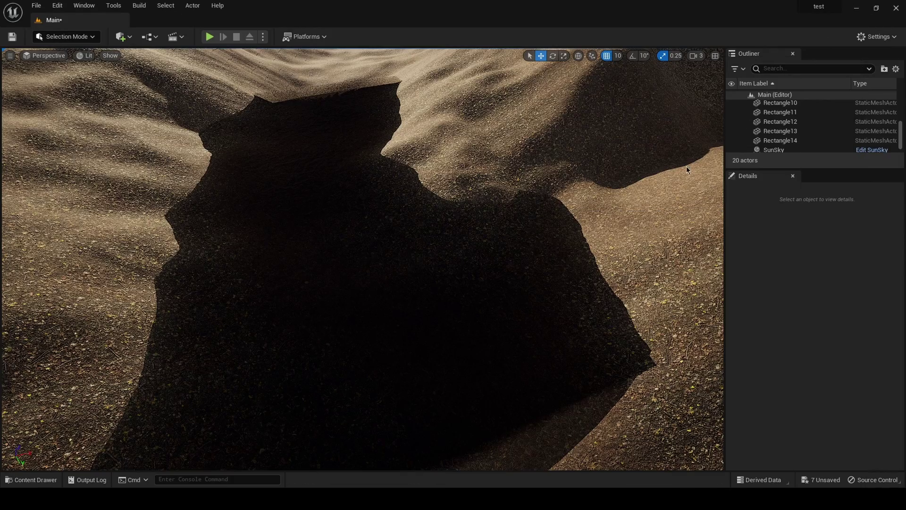
Check the water's darkness at the new opacity in Path Tracing view mode and switch back to Lit
click(88, 55)
click(109, 173)
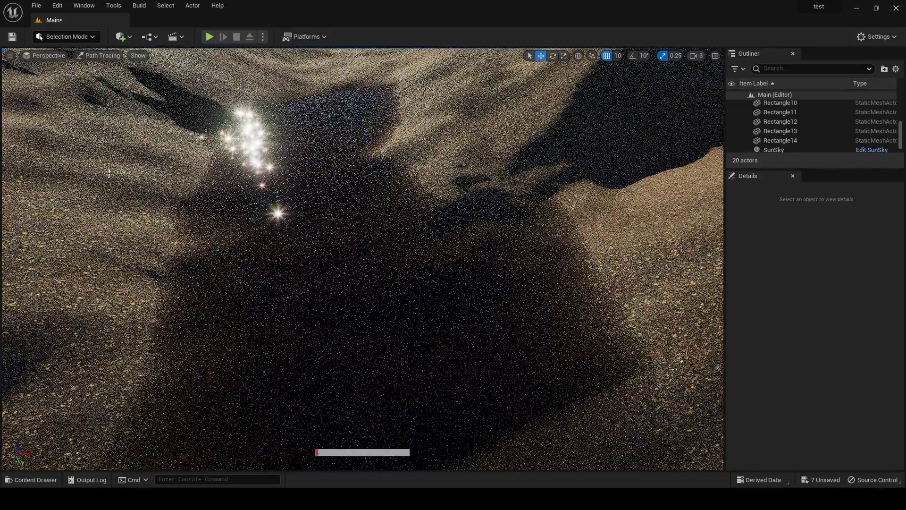
click(99, 55)
click(101, 78)
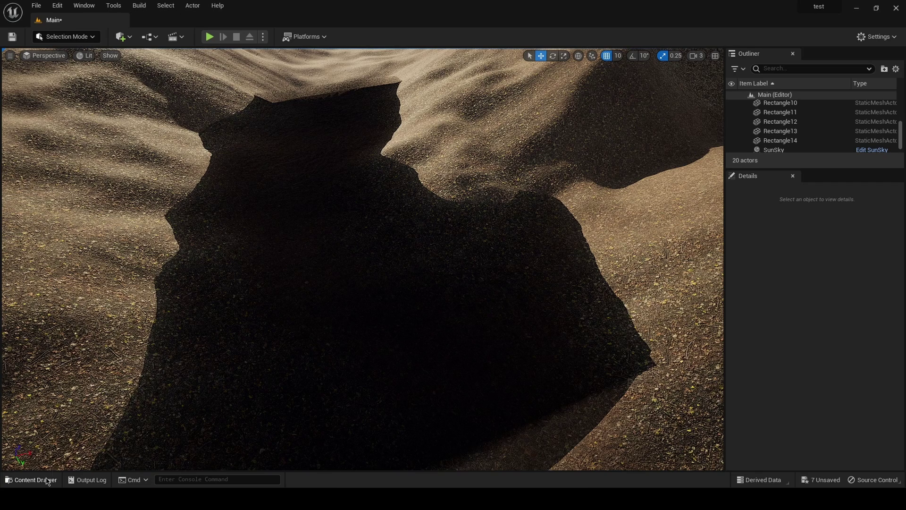
Set the Opacity parameter of the Water1 material to 0.1, apply the change and return to the level
click(31, 480)
double_click(227, 369)
click(454, 284)
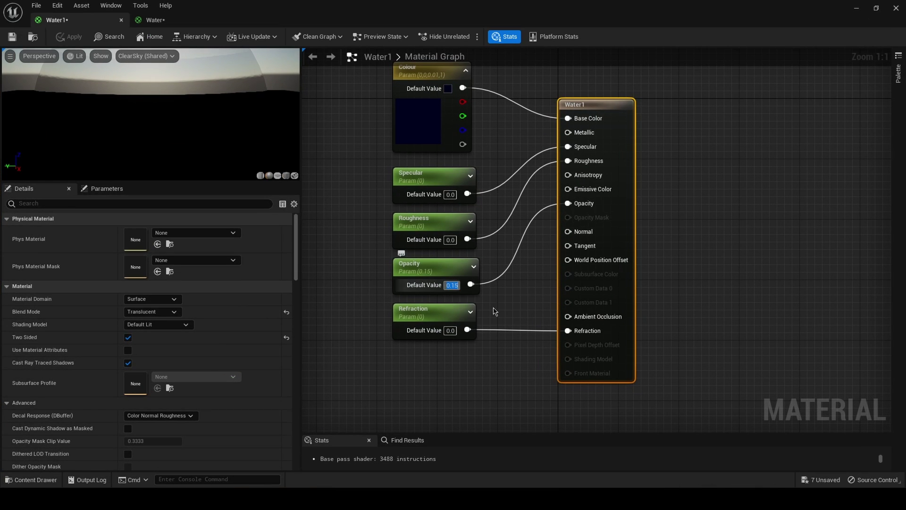
text(0.1)
key(Return)
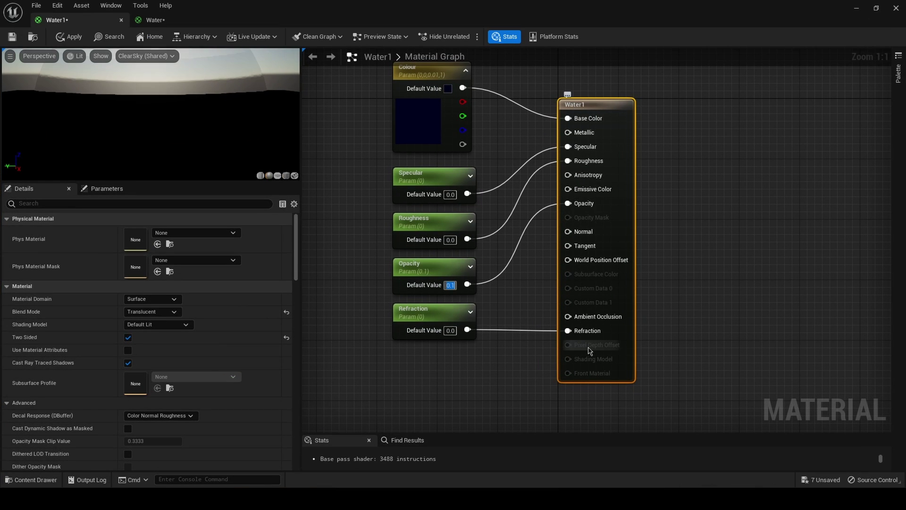
click(74, 37)
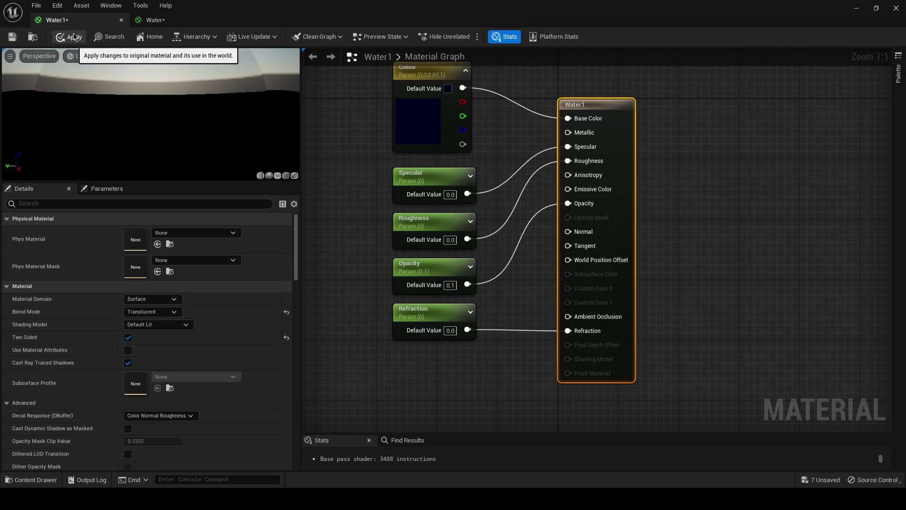
click(857, 8)
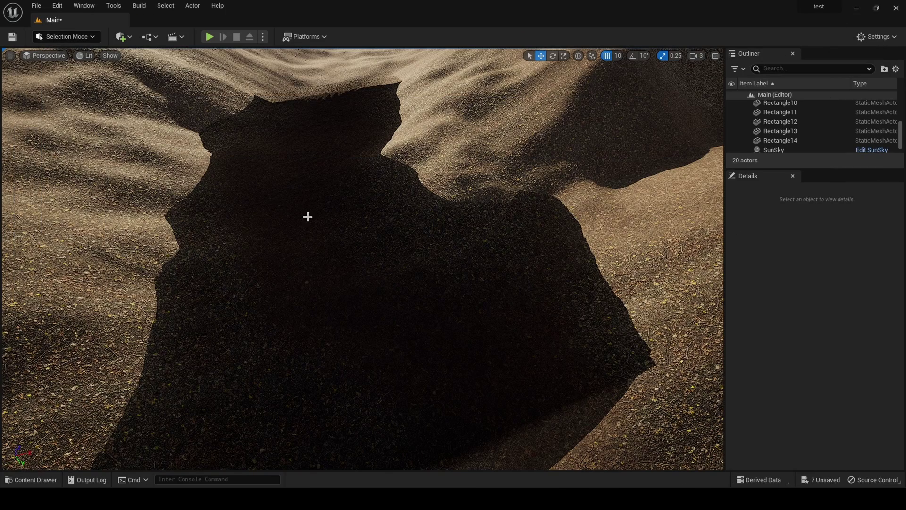
Switch the viewport to Path Tracing to render the water, and postpone the autosave
click(85, 56)
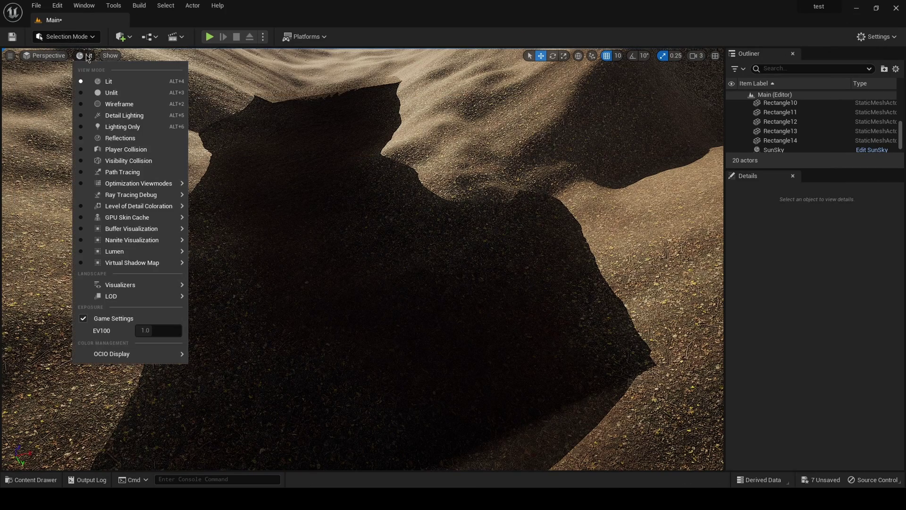
click(128, 173)
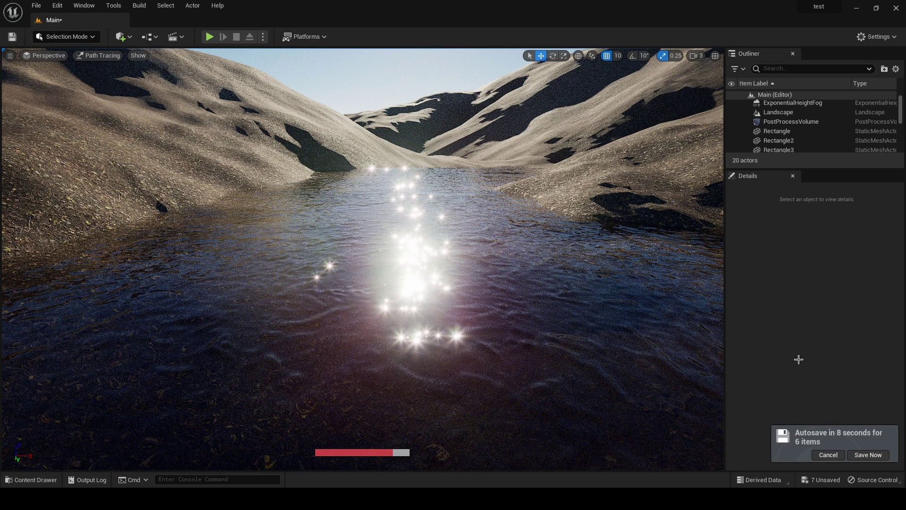
click(828, 454)
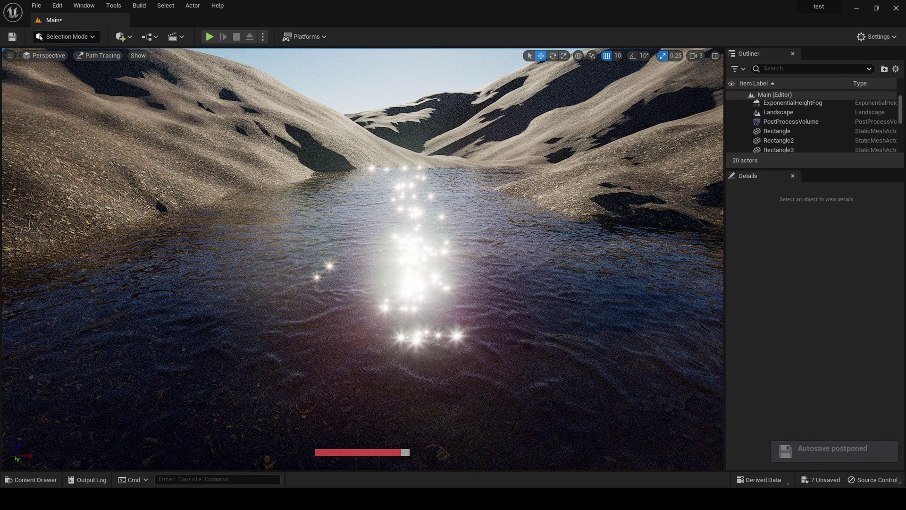